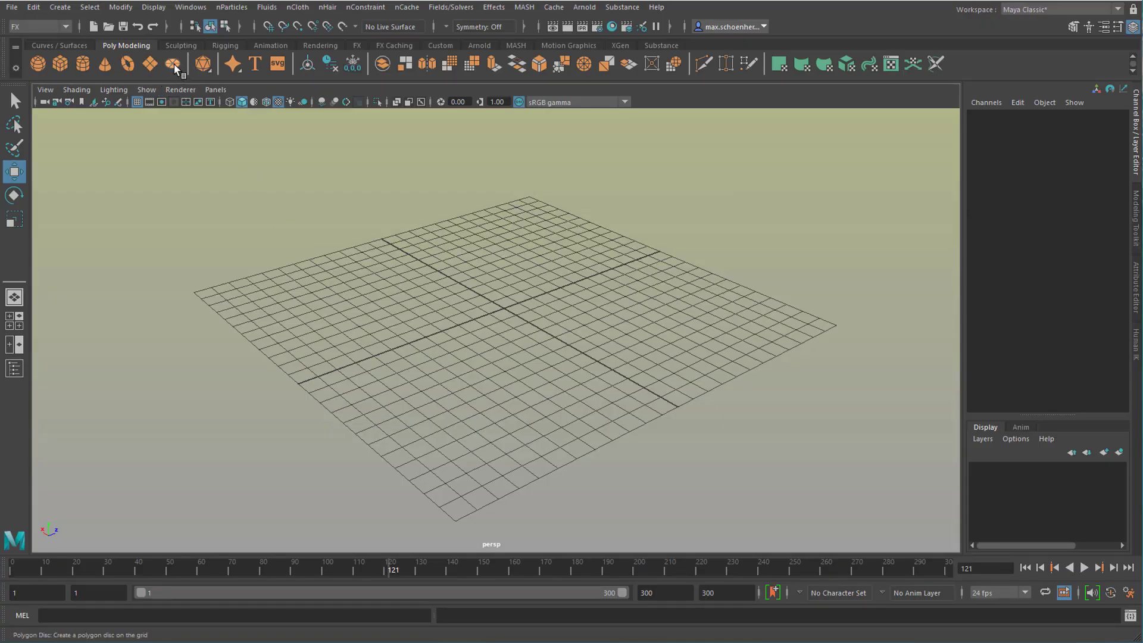
Create a polygon disc raised to Y 4.247 with 7 subdivisions and radius 7.18.
{"action": "left_click", "coordinate": [173, 63]}
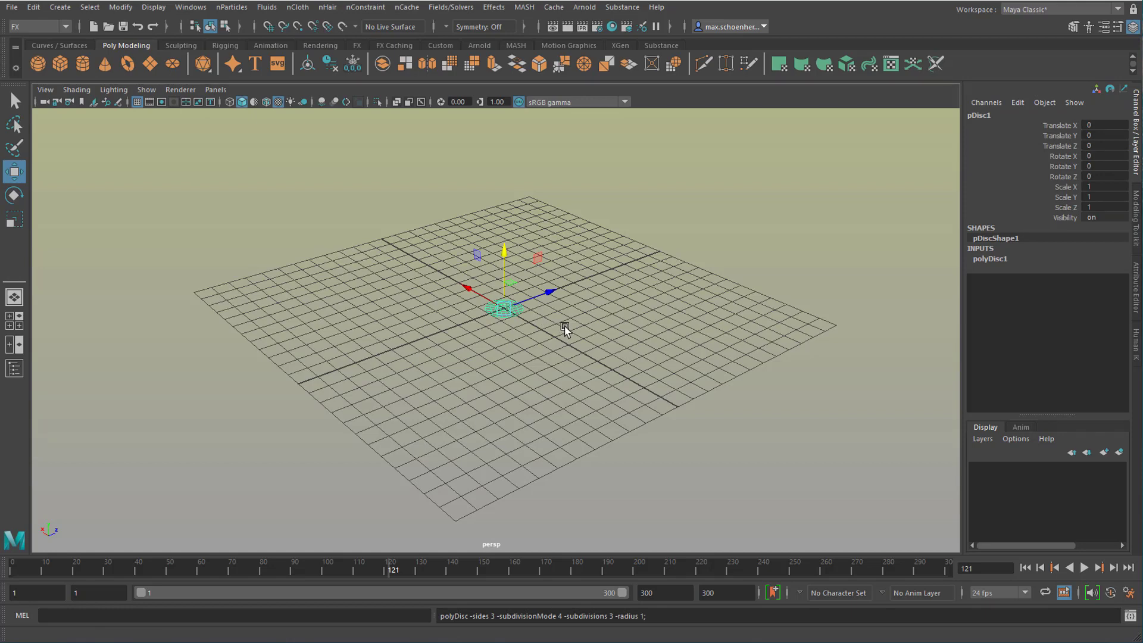
{"action": "left_click_drag", "start_coordinate": [506, 251], "coordinate": [512, 177]}
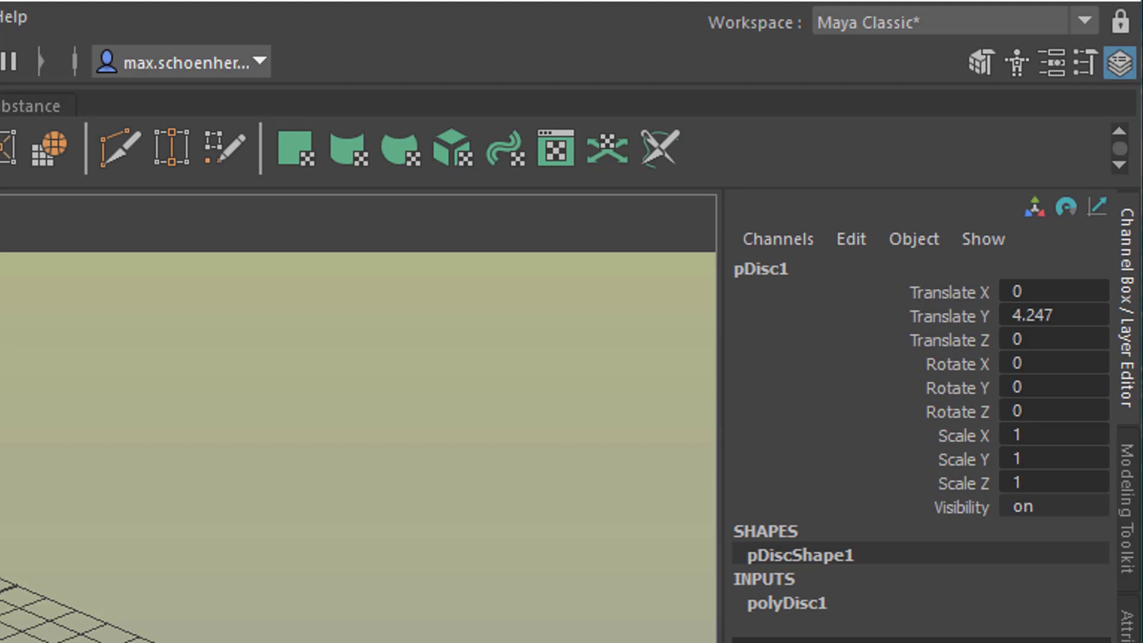
{"action": "key", "text": "ctrl+a"}
{"action": "left_click", "coordinate": [974, 115]}
{"action": "left_click", "coordinate": [955, 223]}
{"action": "type", "text": "7"}
{"action": "key", "text": "Return"}
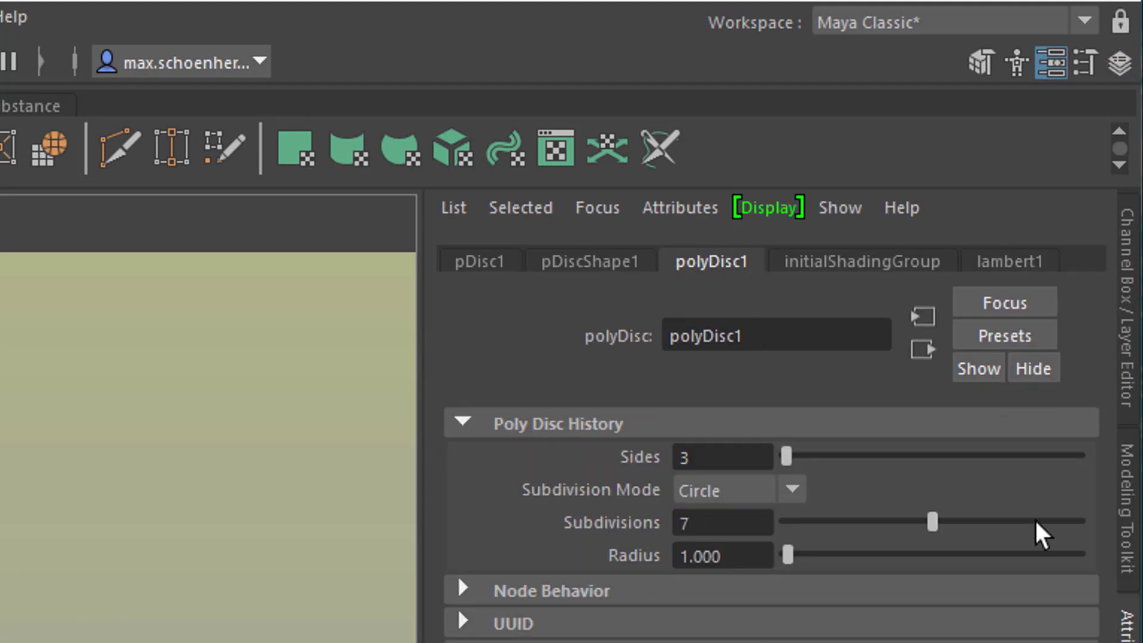
{"action": "left_click_drag", "start_coordinate": [788, 555], "coordinate": [810, 637]}
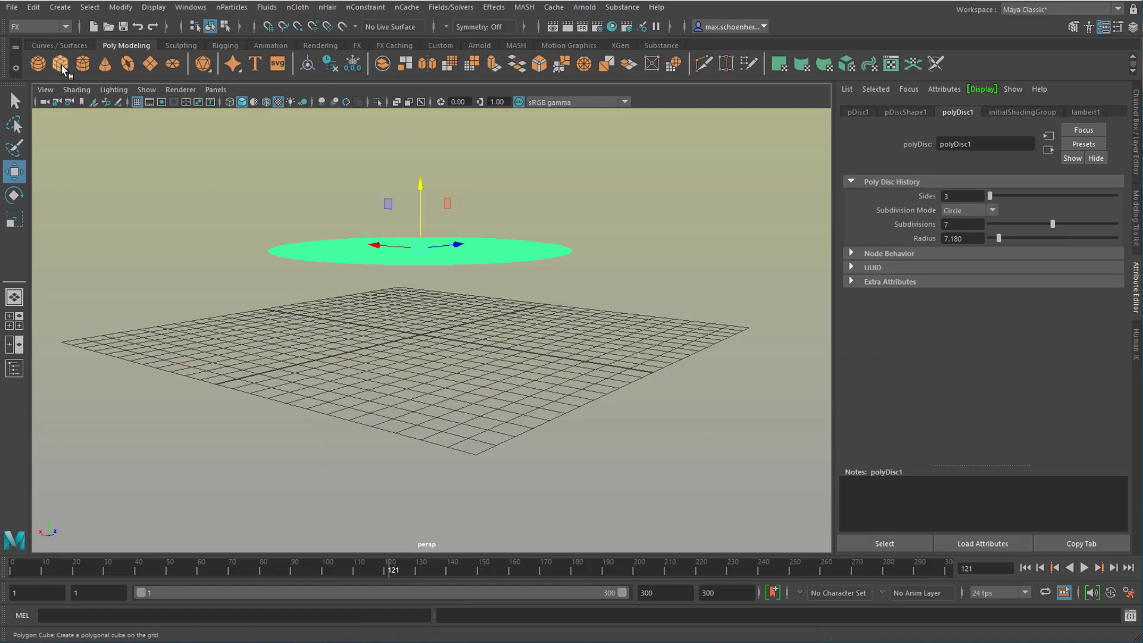
Add a polygon cube with subdivisions 34/19/23 and height 0.25, forming a flat slab.
{"action": "left_click", "coordinate": [61, 63]}
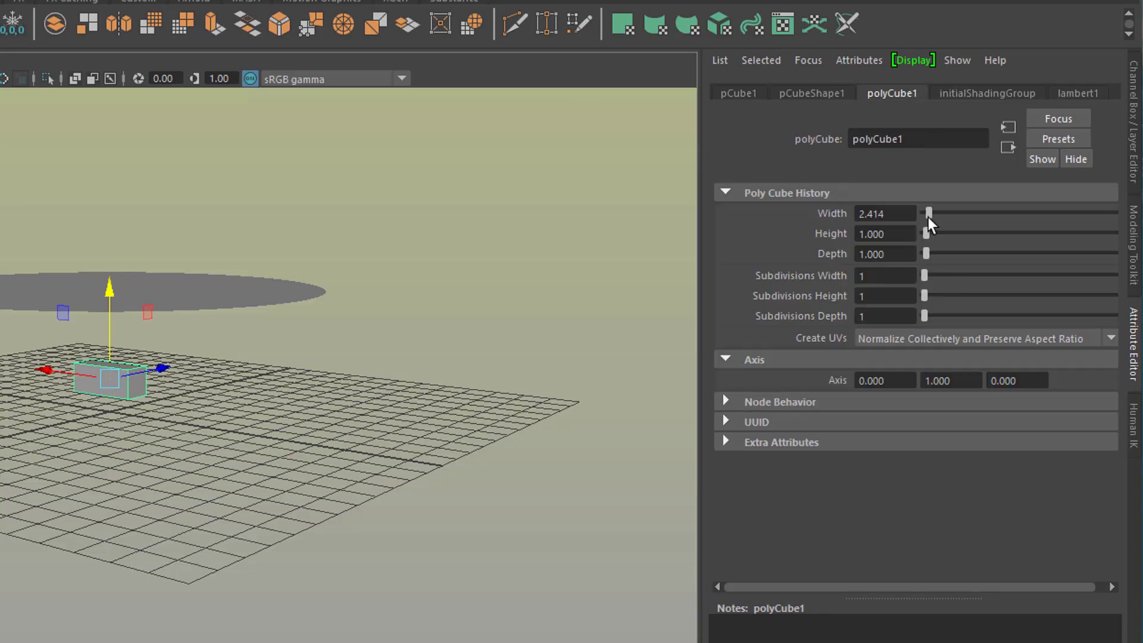
{"action": "left_click_drag", "start_coordinate": [992, 198], "coordinate": [1000, 196]}
{"action": "left_click_drag", "start_coordinate": [990, 226], "coordinate": [1005, 226]}
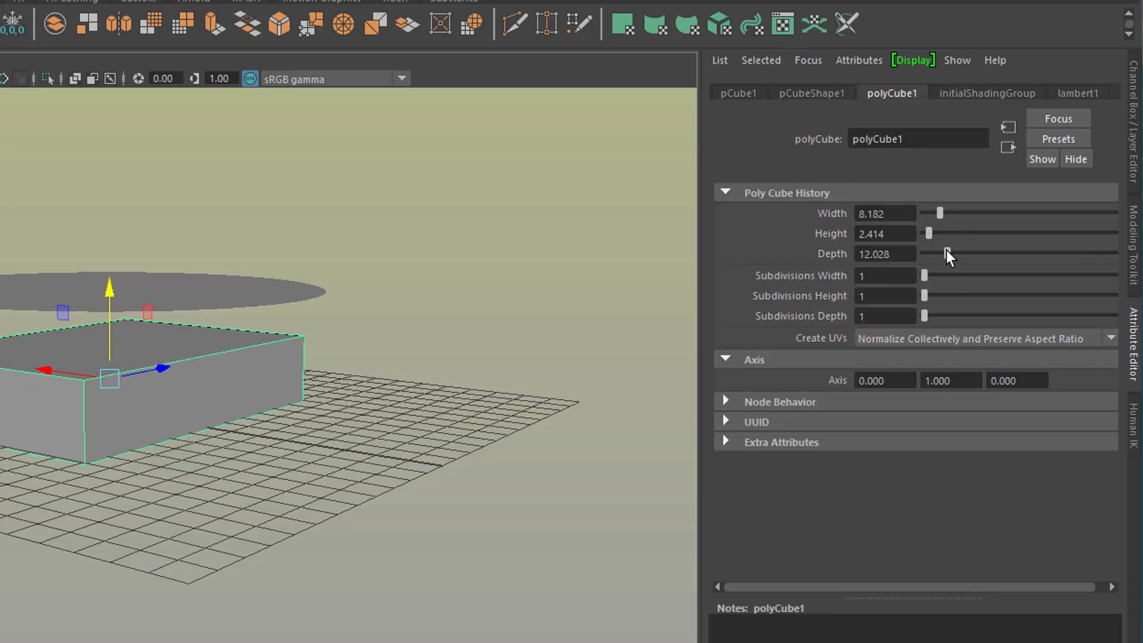
{"action": "left_click_drag", "start_coordinate": [924, 275], "coordinate": [1053, 275]}
{"action": "left_click_drag", "start_coordinate": [924, 295], "coordinate": [995, 295]}
{"action": "left_click_drag", "start_coordinate": [924, 315], "coordinate": [1010, 316]}
{"action": "left_click", "coordinate": [850, 237]}
{"action": "type", "text": "0."}
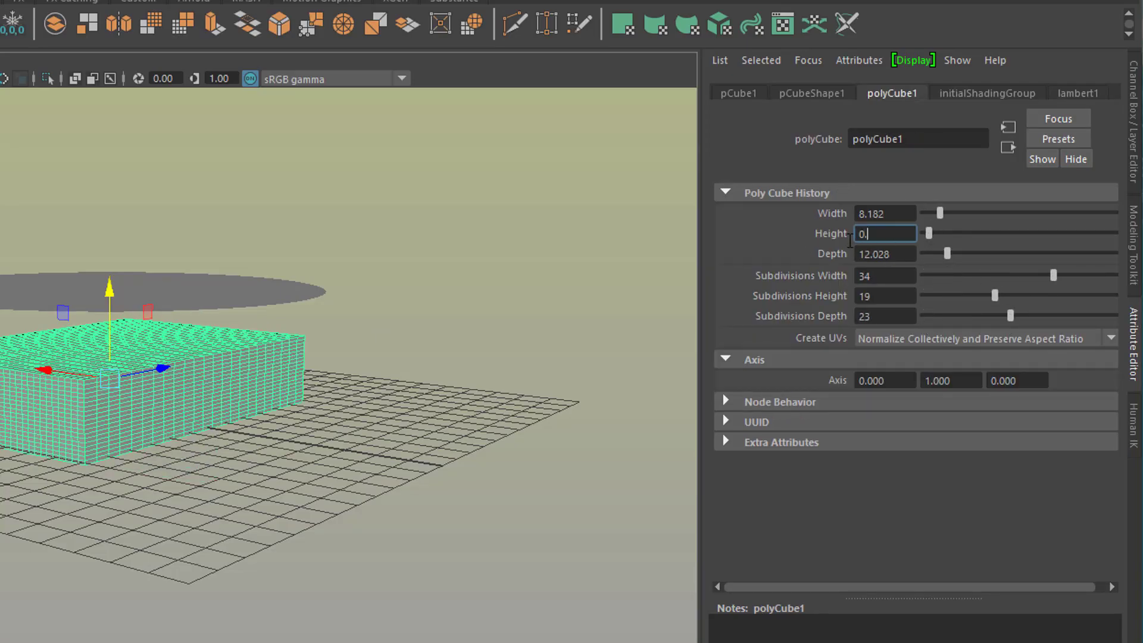
{"action": "type", "text": "25"}
{"action": "key", "text": "Return"}
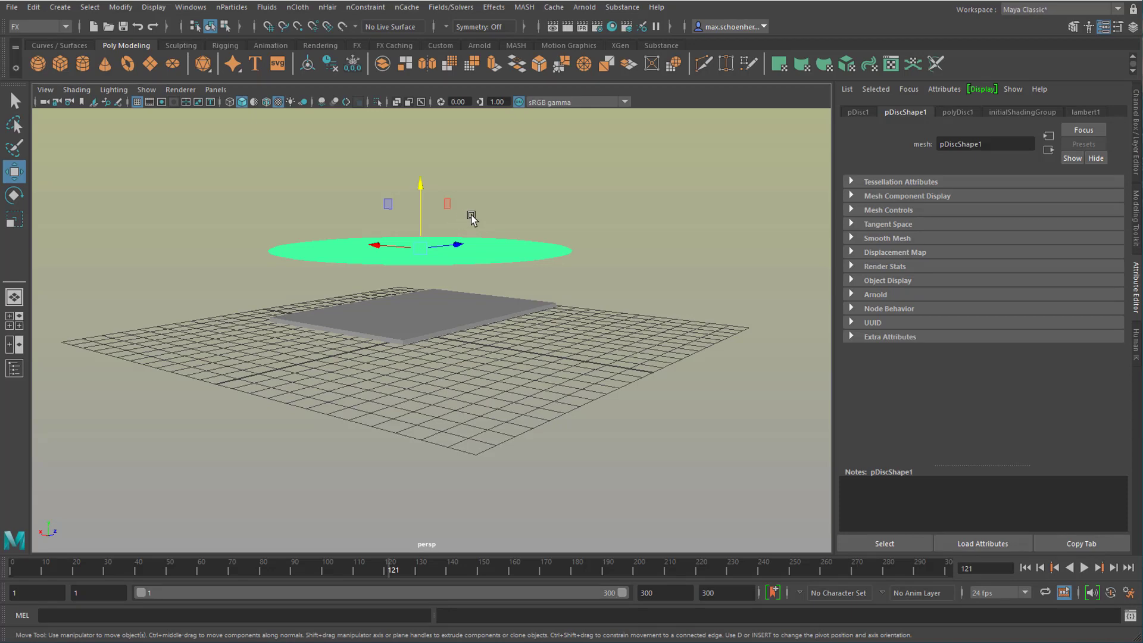
Tilt the disc about its X axis with the Rotate tool.
{"action": "key", "text": "e"}
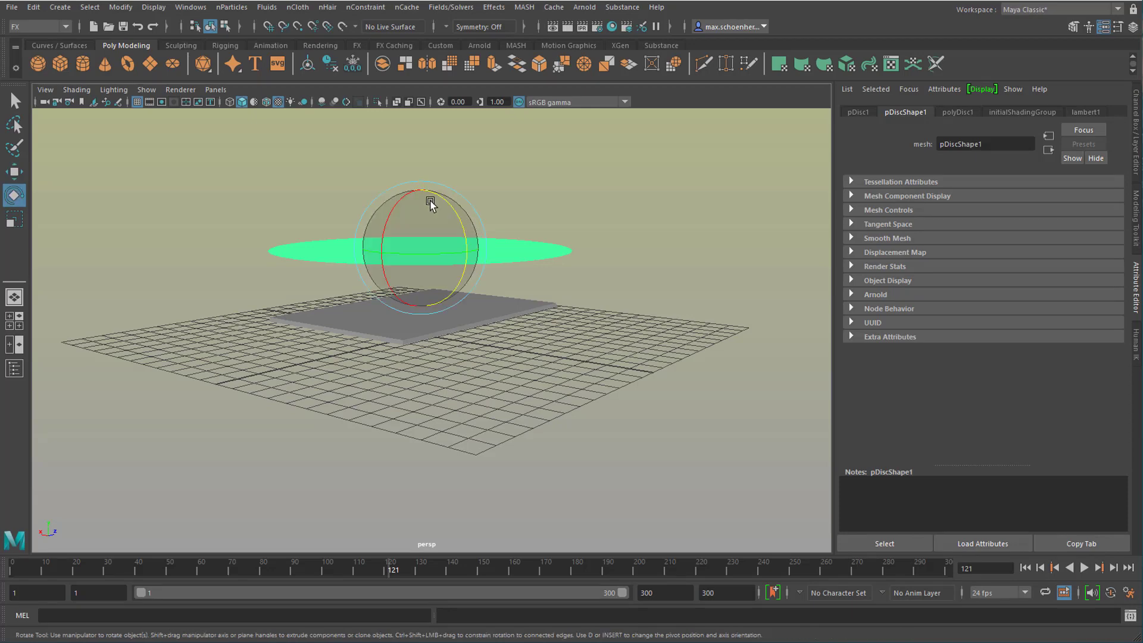
{"action": "left_click_drag", "start_coordinate": [395, 198], "coordinate": [393, 218]}
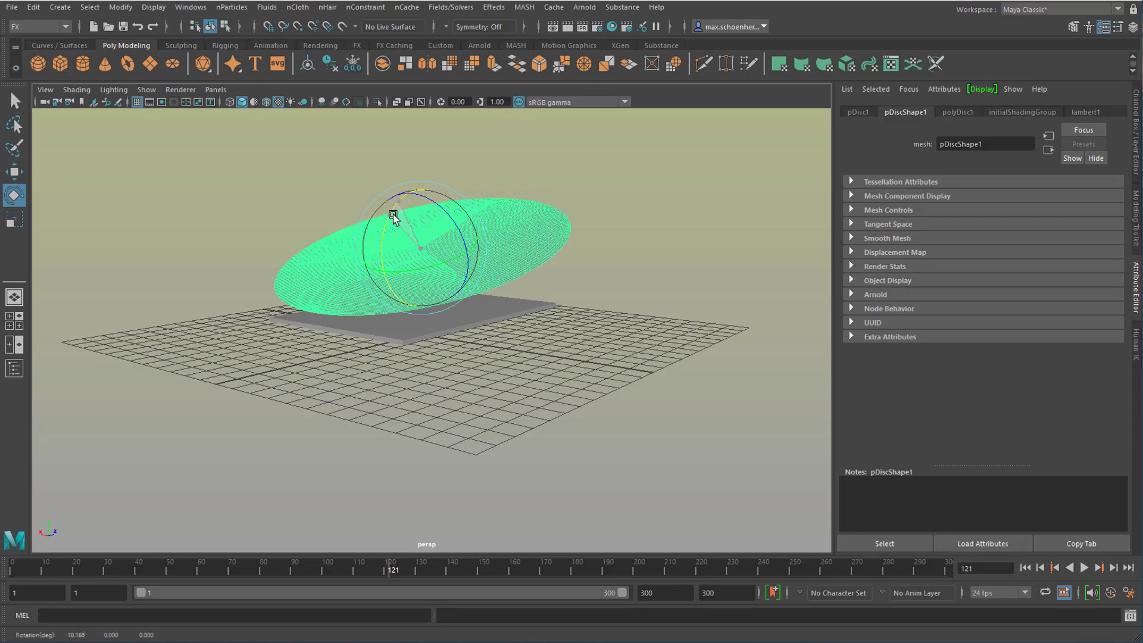
{"action": "left_click_drag", "start_coordinate": [571, 279], "coordinate": [524, 381], "text": "alt"}
Tilt the slab slightly about Z, then select it together with the disc.
{"action": "left_click", "coordinate": [562, 328]}
{"action": "left_click_drag", "start_coordinate": [492, 324], "coordinate": [495, 325]}
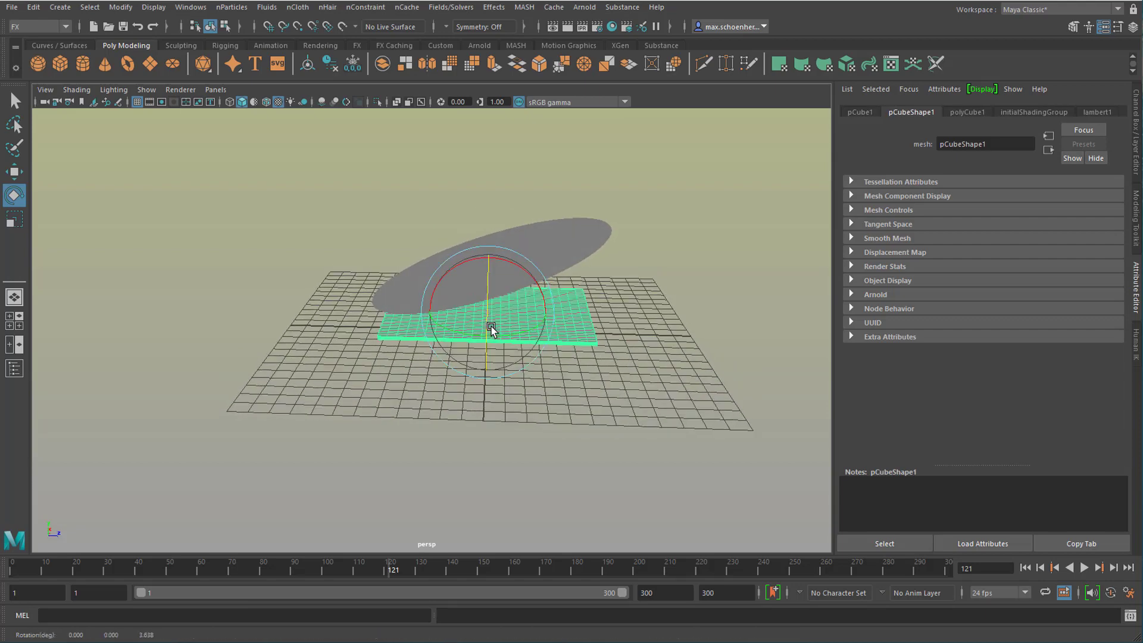
{"action": "left_click_drag", "start_coordinate": [653, 400], "coordinate": [637, 370], "text": "alt"}
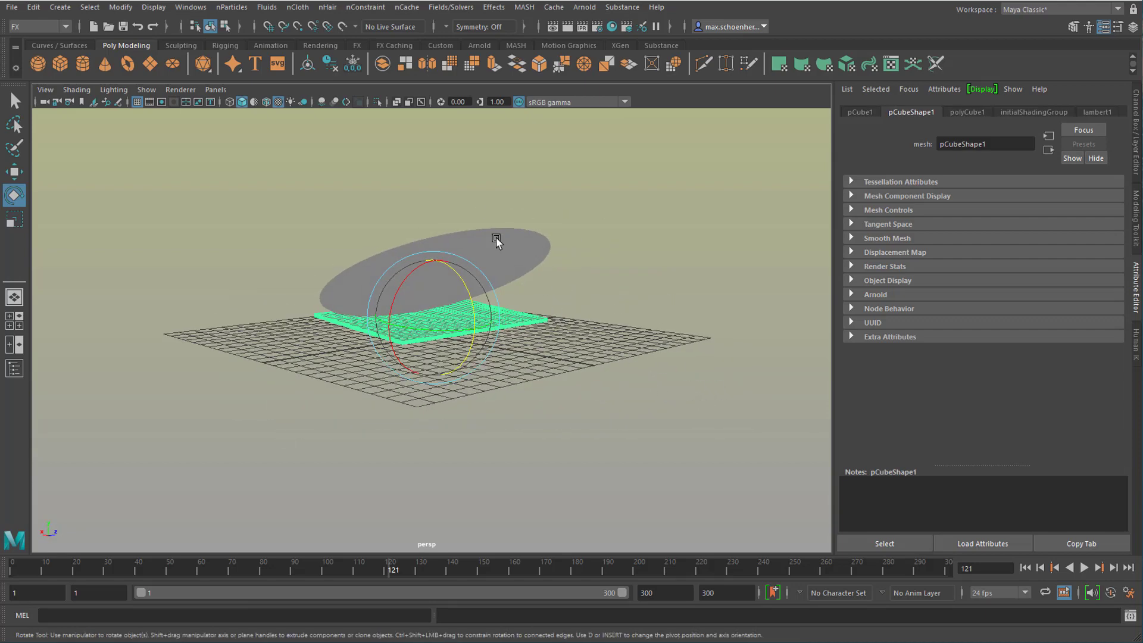
{"action": "left_click", "coordinate": [512, 274], "text": "shift"}
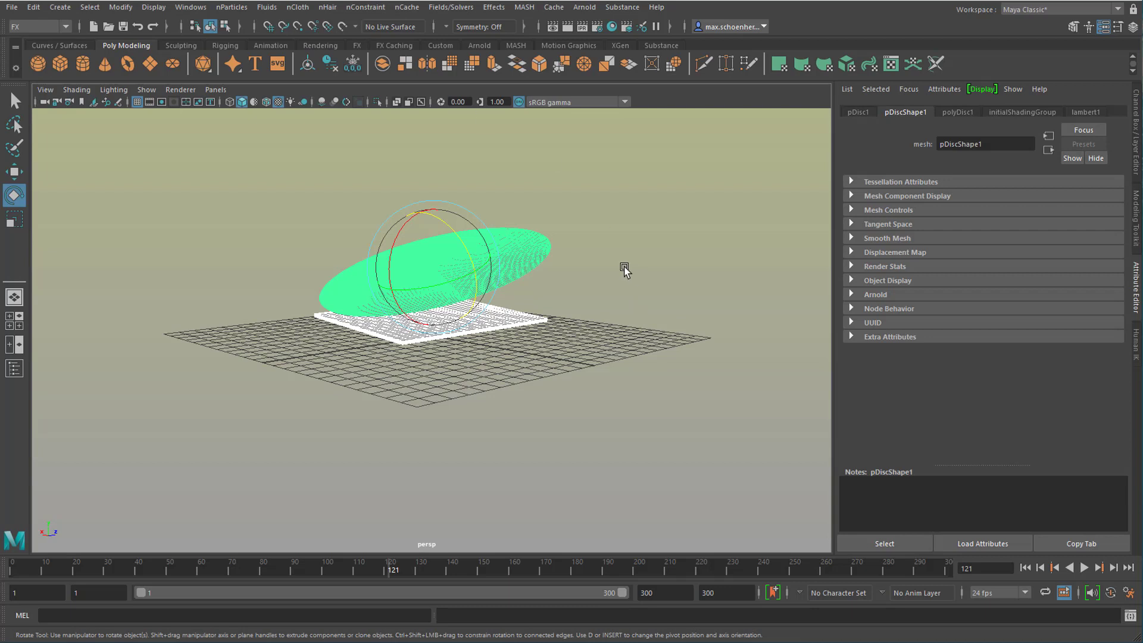
{"action": "key", "text": "q"}
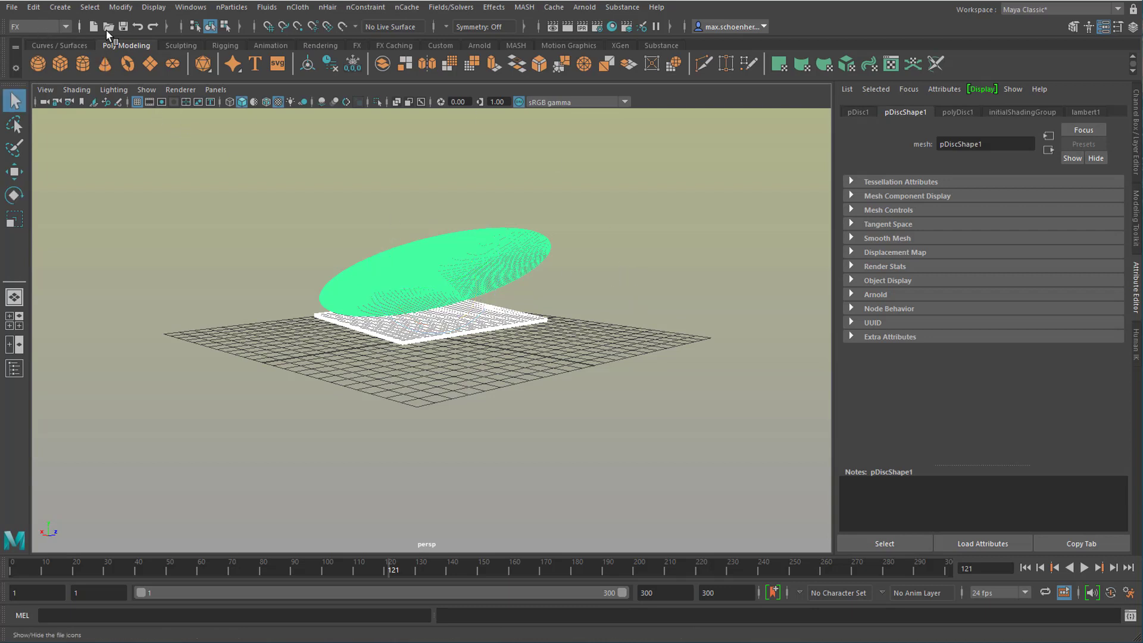
Convert the selected disc and slab to nCloth, then select the disc.
{"action": "left_click", "coordinate": [296, 8]}
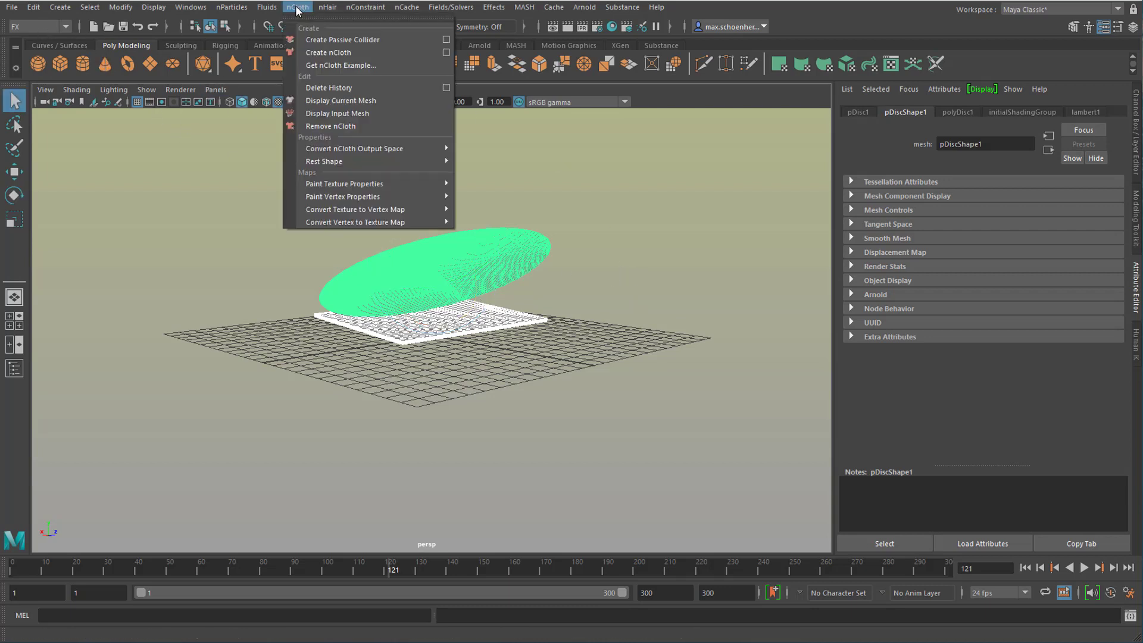
{"action": "left_click", "coordinate": [354, 51]}
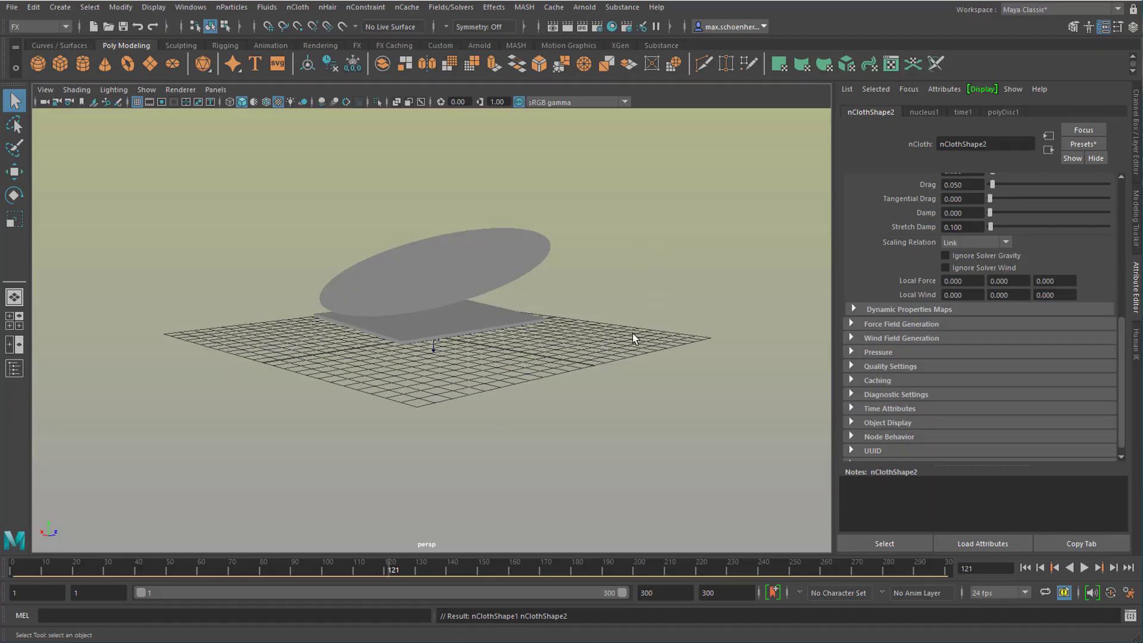
{"action": "left_click", "coordinate": [487, 252]}
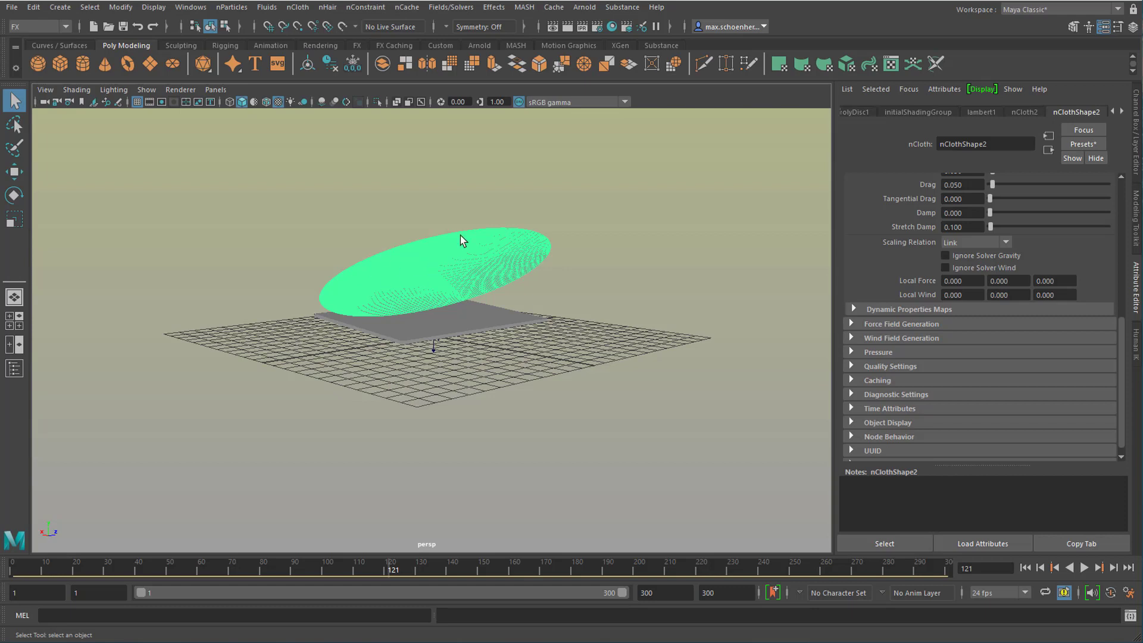
Assign an existing textured material to the disc.
{"action": "right_click", "coordinate": [487, 239]}
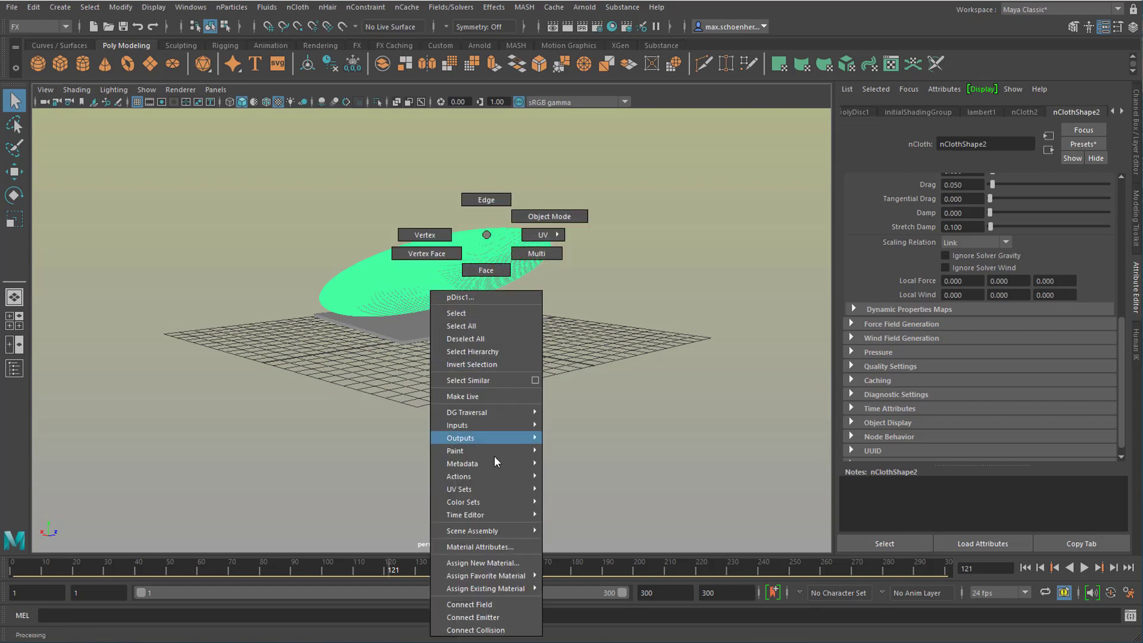
{"action": "mouse_move", "coordinate": [505, 592]}
{"action": "left_click", "coordinate": [620, 588]}
Assign an existing textured material to the pCube1 slab, then deselect everything.
{"action": "left_click", "coordinate": [468, 263]}
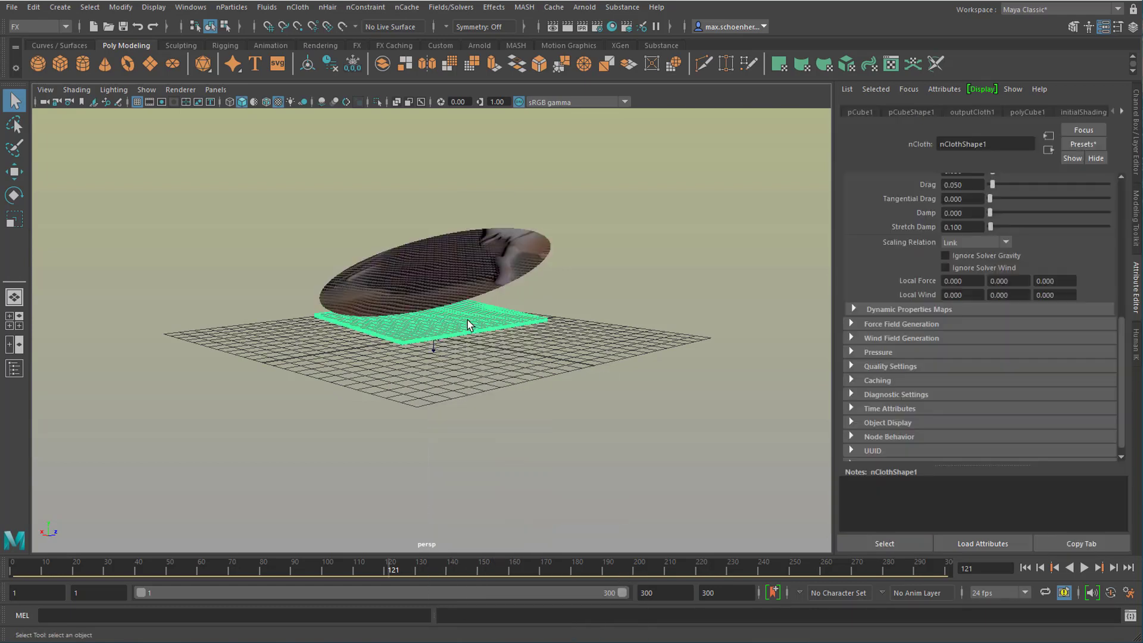
{"action": "right_click", "coordinate": [468, 264]}
{"action": "mouse_move", "coordinate": [498, 619]}
{"action": "left_click", "coordinate": [571, 605]}
{"action": "left_click", "coordinate": [628, 301]}
{"action": "left_click_drag", "start_coordinate": [628, 301], "coordinate": [556, 462], "text": "alt"}
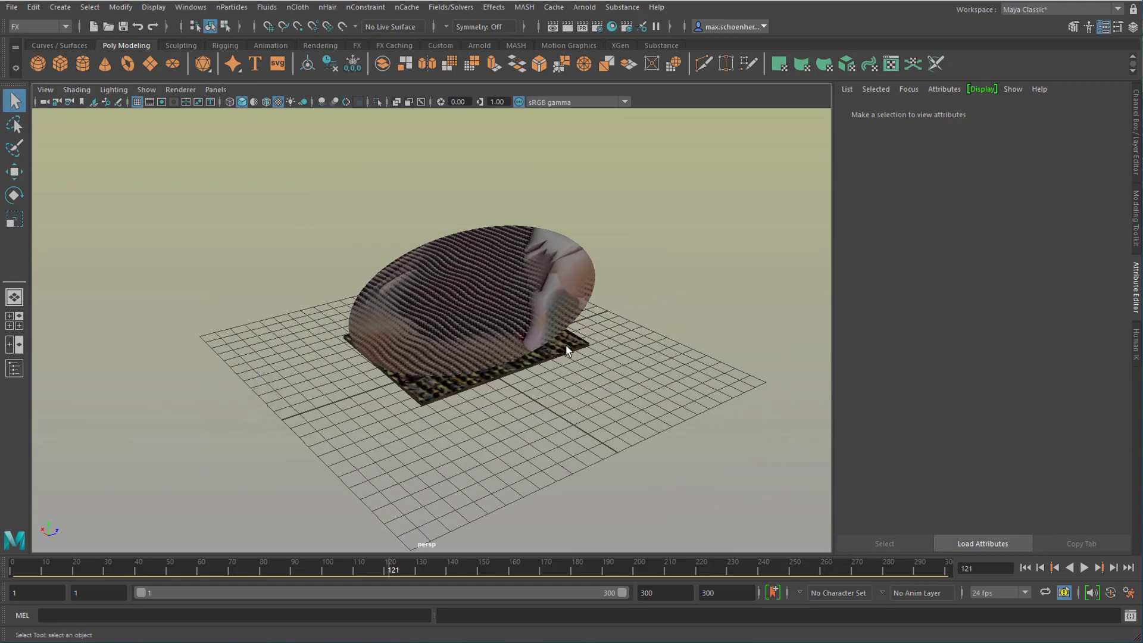
Play the simulation from frame 1 and stop at frame 24 as the disc drops.
{"action": "left_click", "coordinate": [1026, 568]}
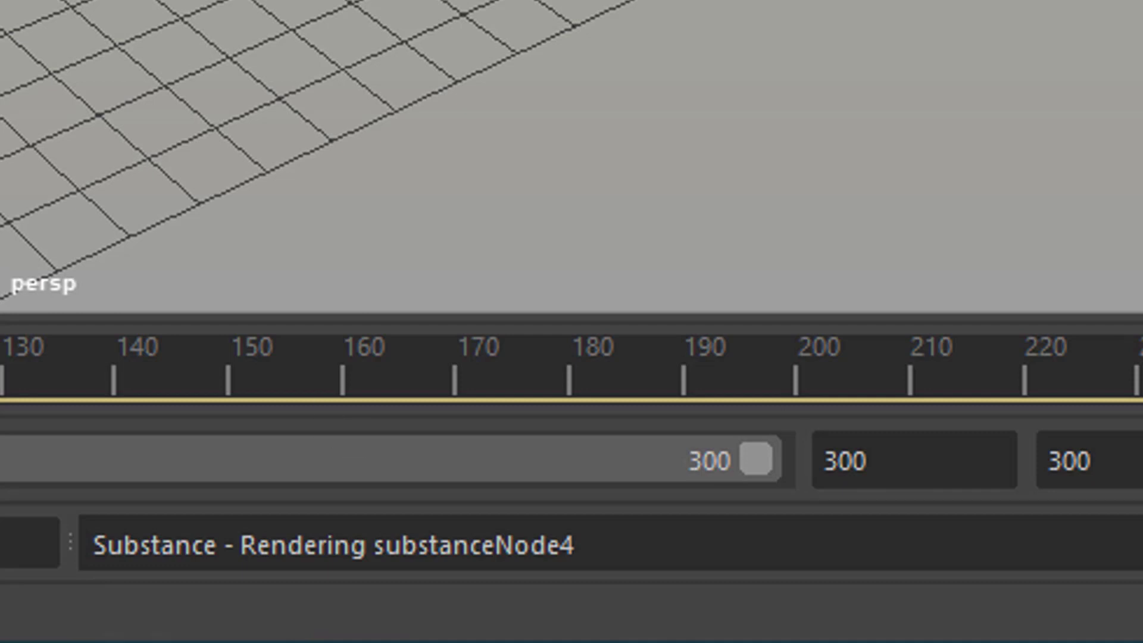
{"action": "left_click", "coordinate": [1084, 568]}
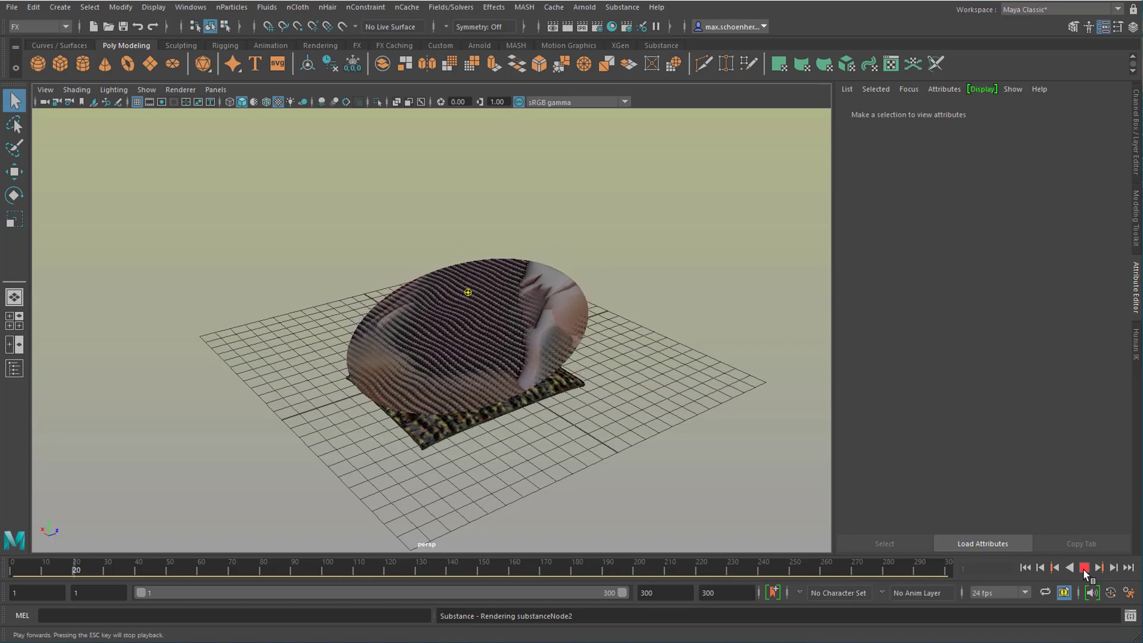
{"action": "left_click", "coordinate": [1084, 568]}
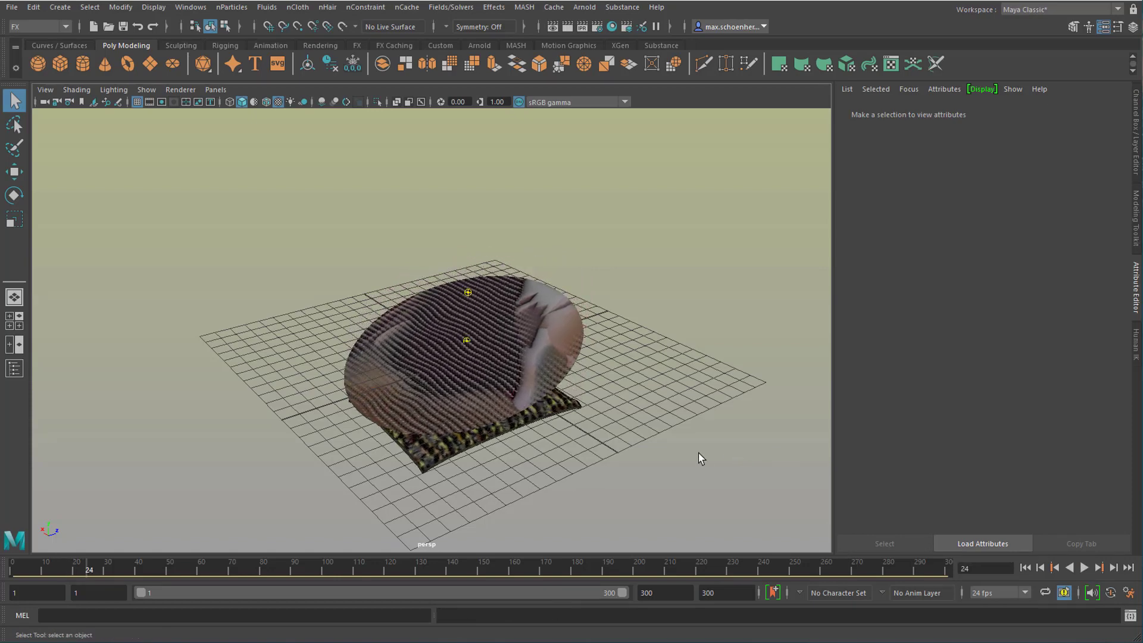
{"action": "middle_click_drag", "start_coordinate": [698, 452], "coordinate": [676, 377], "text": "alt"}
{"action": "scroll", "coordinate": [676, 377], "scroll_direction": "up", "scroll_amount": 2}
Select nucleus1 in the Outliner and rewind the simulation to frame 1.
{"action": "left_click", "coordinate": [13, 368]}
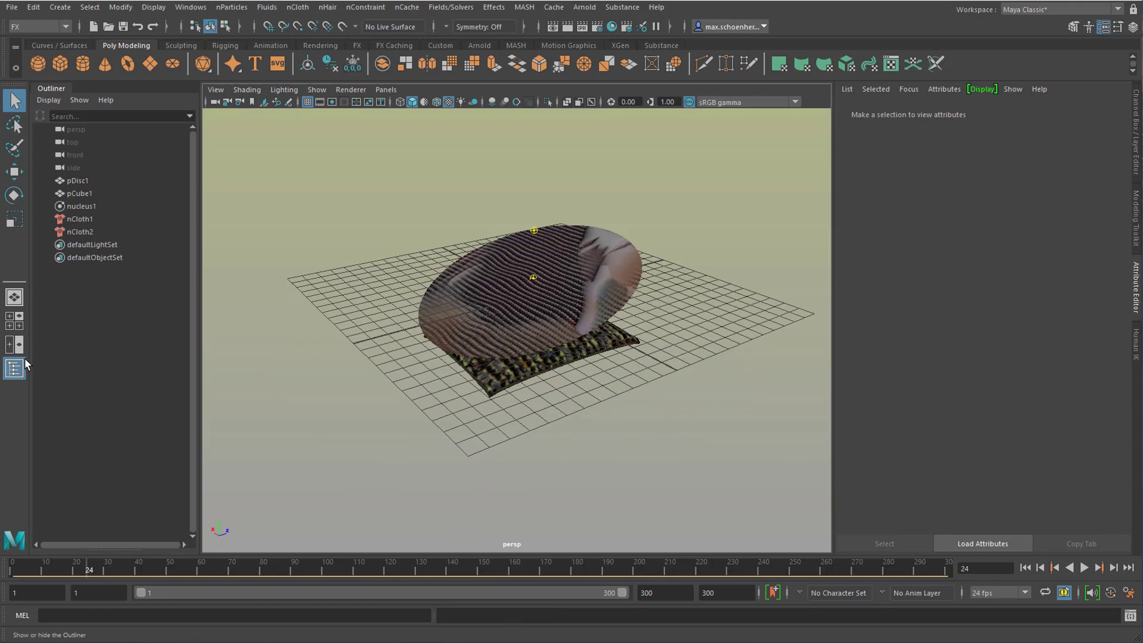
{"action": "left_click", "coordinate": [74, 205]}
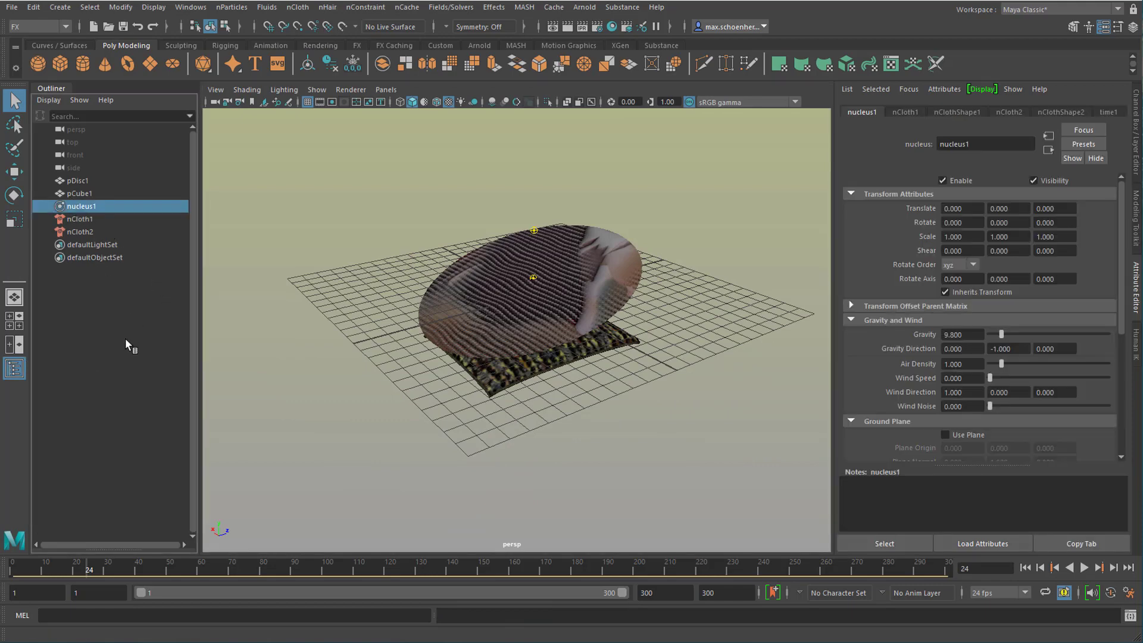
{"action": "mouse_move", "coordinate": [658, 396]}
{"action": "left_mouse_down", "text": "alt"}
{"action": "mouse_move", "coordinate": [655, 370]}
{"action": "mouse_move", "coordinate": [648, 384]}
{"action": "left_mouse_up", "text": "alt"}
{"action": "scroll", "coordinate": [648, 383], "scroll_direction": "up", "scroll_amount": 3}
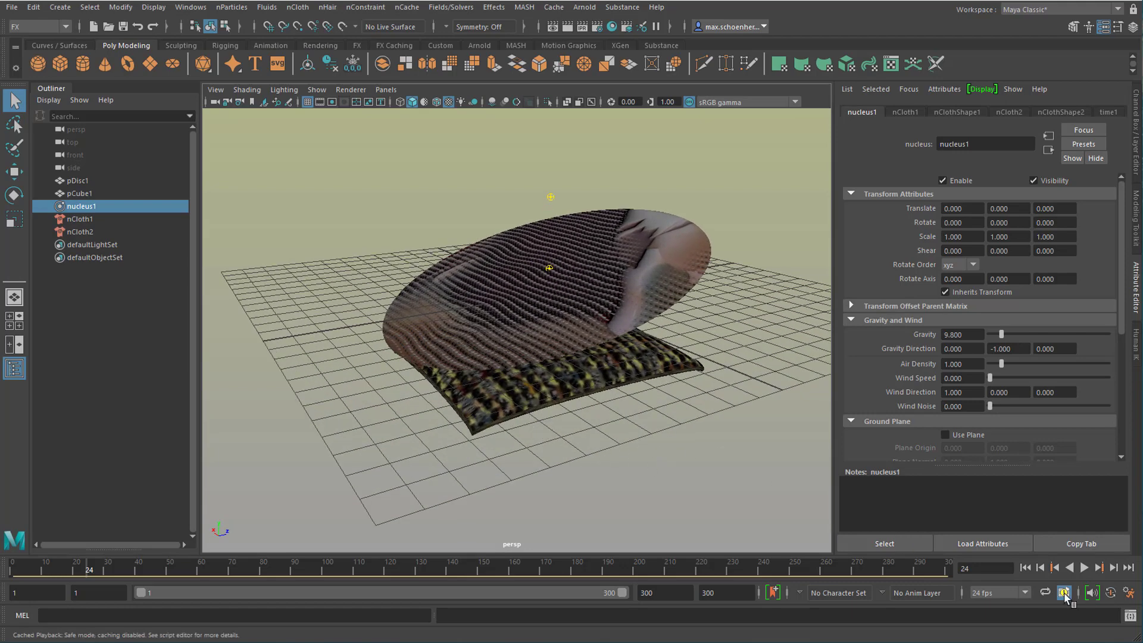
{"action": "left_click", "coordinate": [1026, 568]}
{"action": "left_click_drag", "start_coordinate": [507, 352], "coordinate": [527, 349], "text": "alt"}
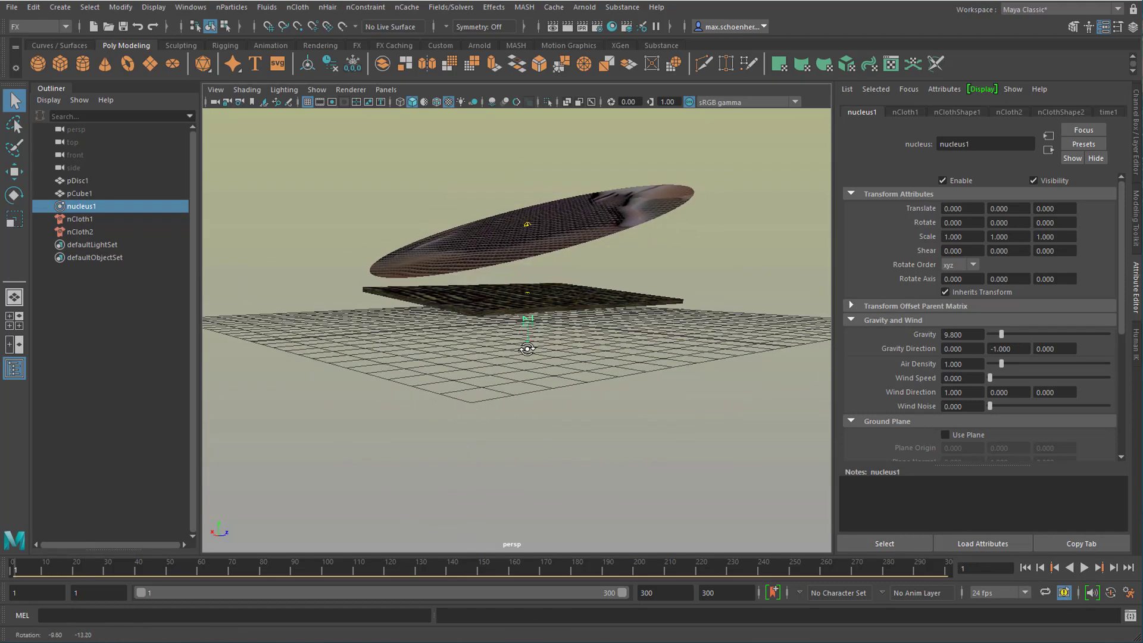
Switch the slab to vertex mode and marquee-select its back-edge row of vertices.
{"action": "left_click", "coordinate": [574, 299]}
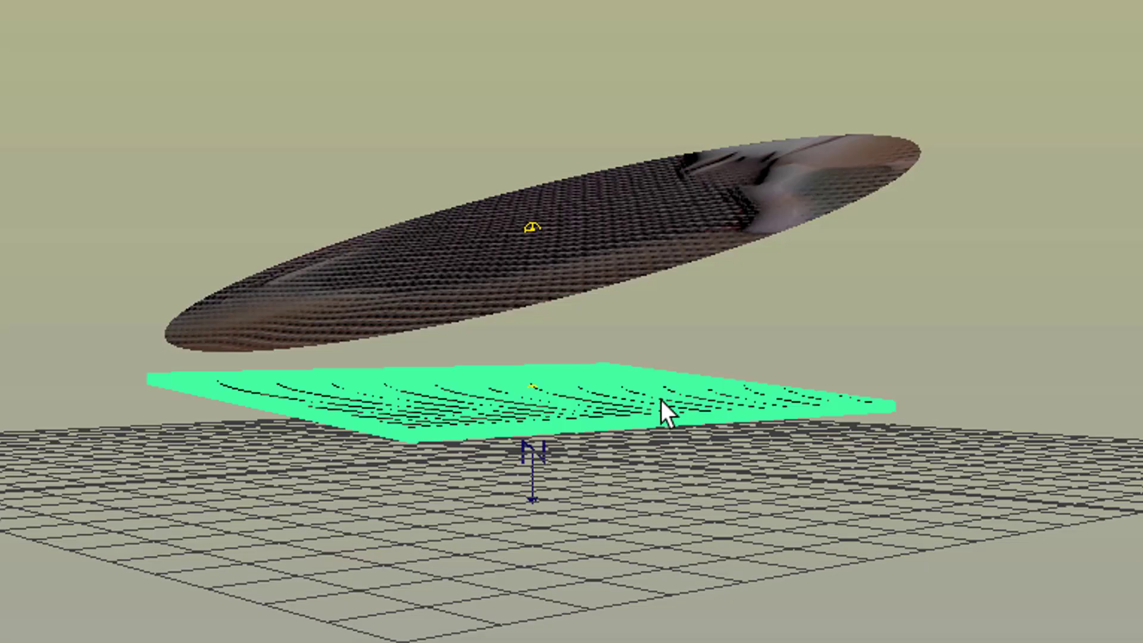
{"action": "right_click", "coordinate": [586, 299]}
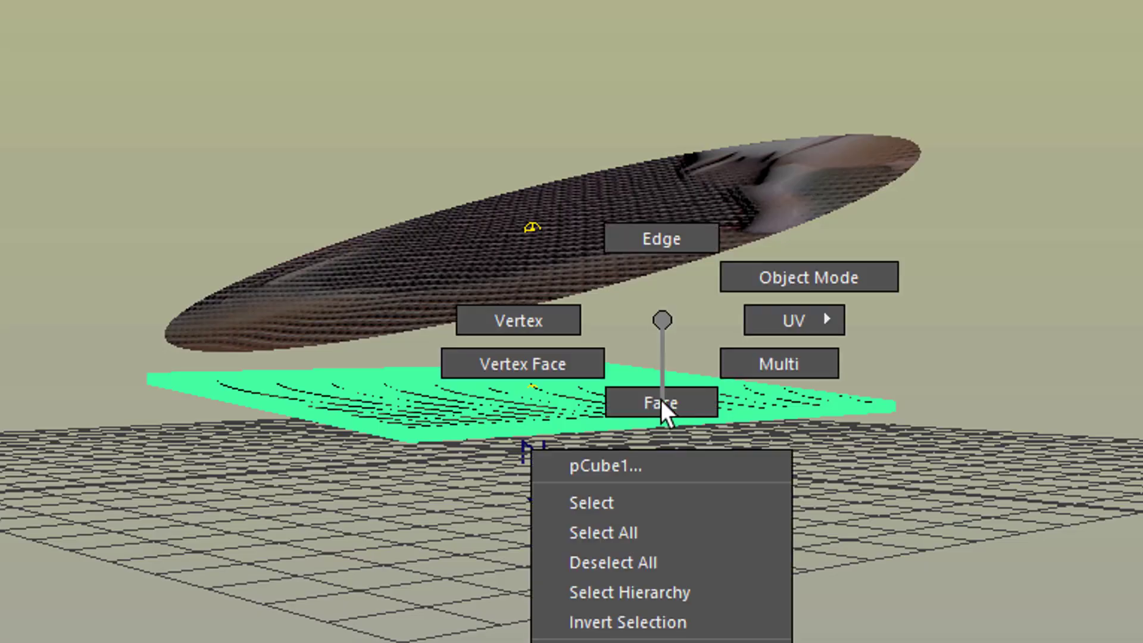
{"action": "left_click", "coordinate": [519, 323]}
{"action": "left_click_drag", "start_coordinate": [603, 572], "coordinate": [534, 607], "text": "alt"}
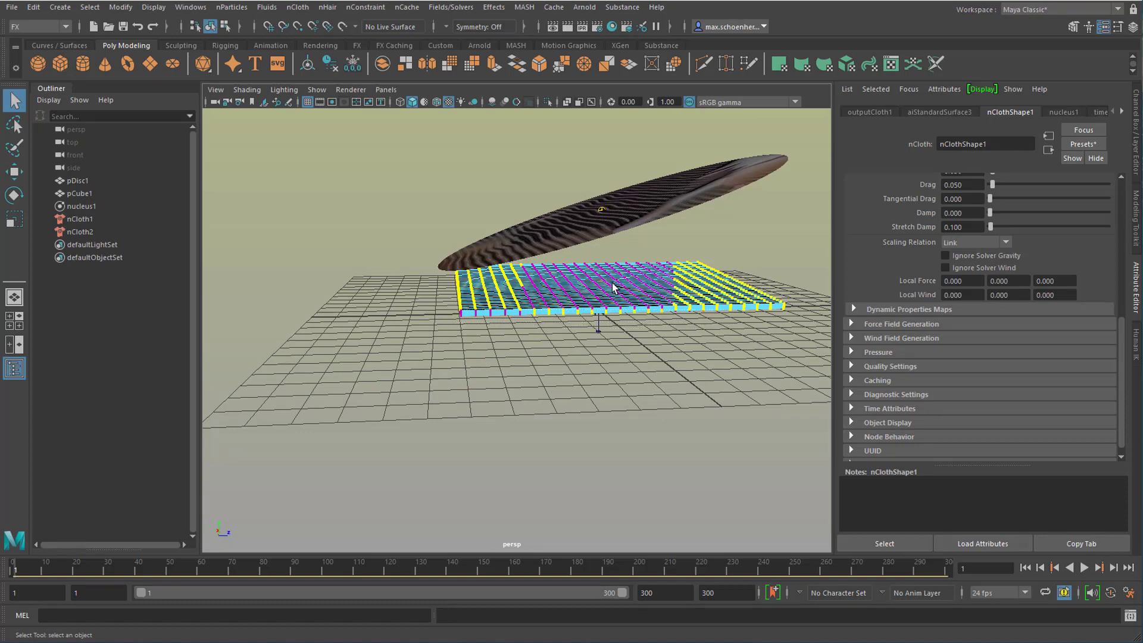
{"action": "left_click_drag", "start_coordinate": [667, 266], "coordinate": [679, 268]}
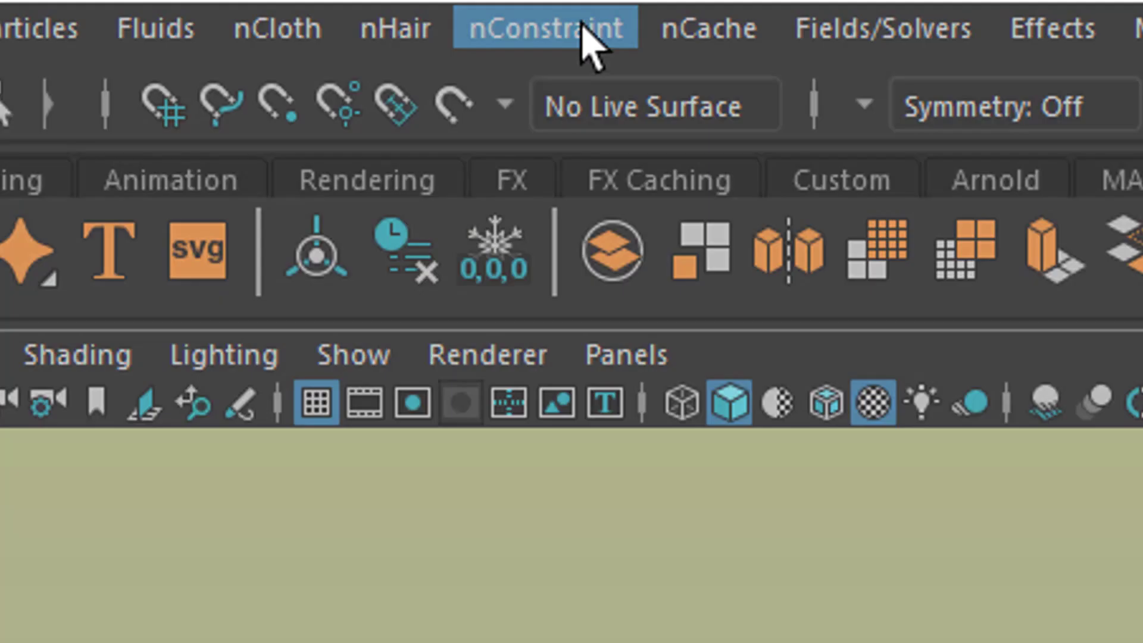
Apply an nConstraint Transform Constraint to the selected vertices and begin editing its Strength.
{"action": "left_click", "coordinate": [583, 27]}
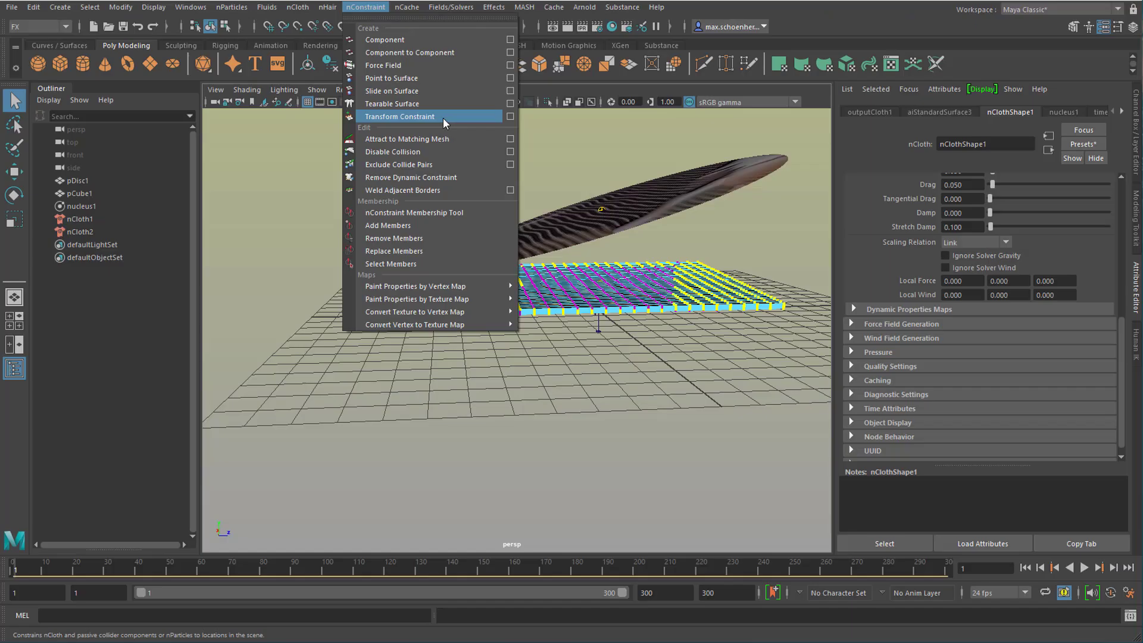
{"action": "left_click", "coordinate": [856, 469]}
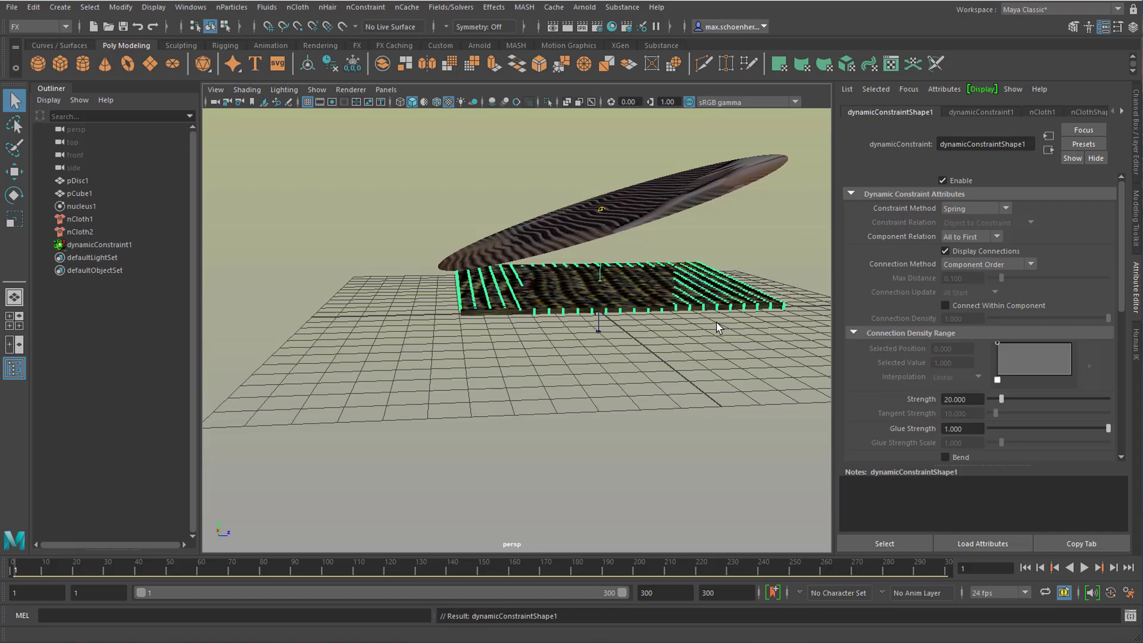
{"action": "left_click_drag", "start_coordinate": [620, 340], "coordinate": [474, 291], "text": "alt"}
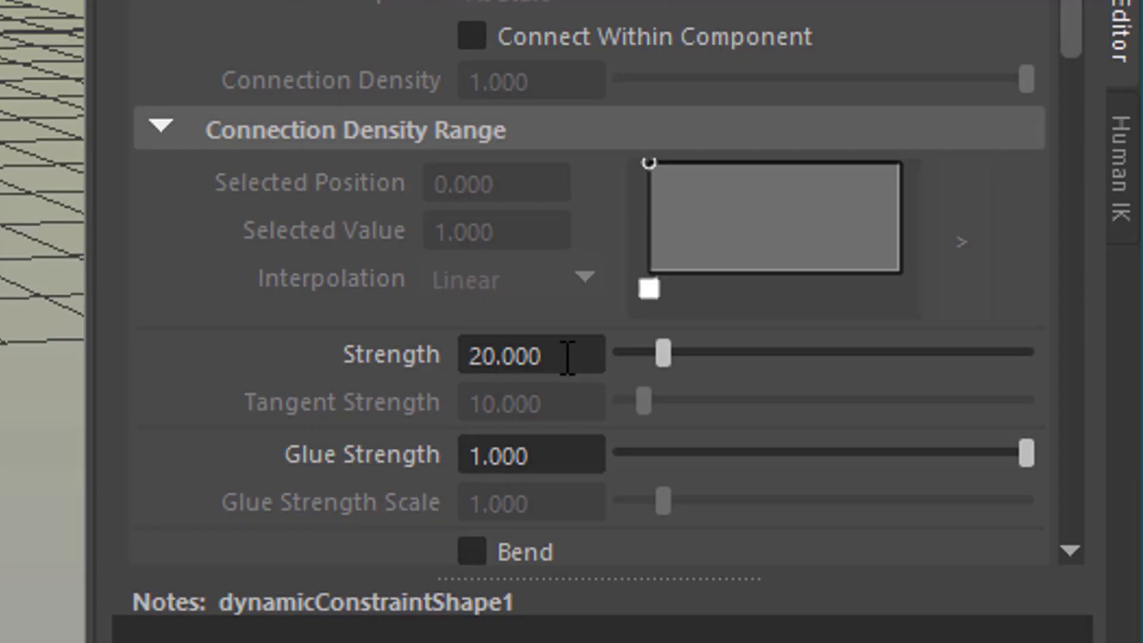
{"action": "double_click", "coordinate": [568, 358]}
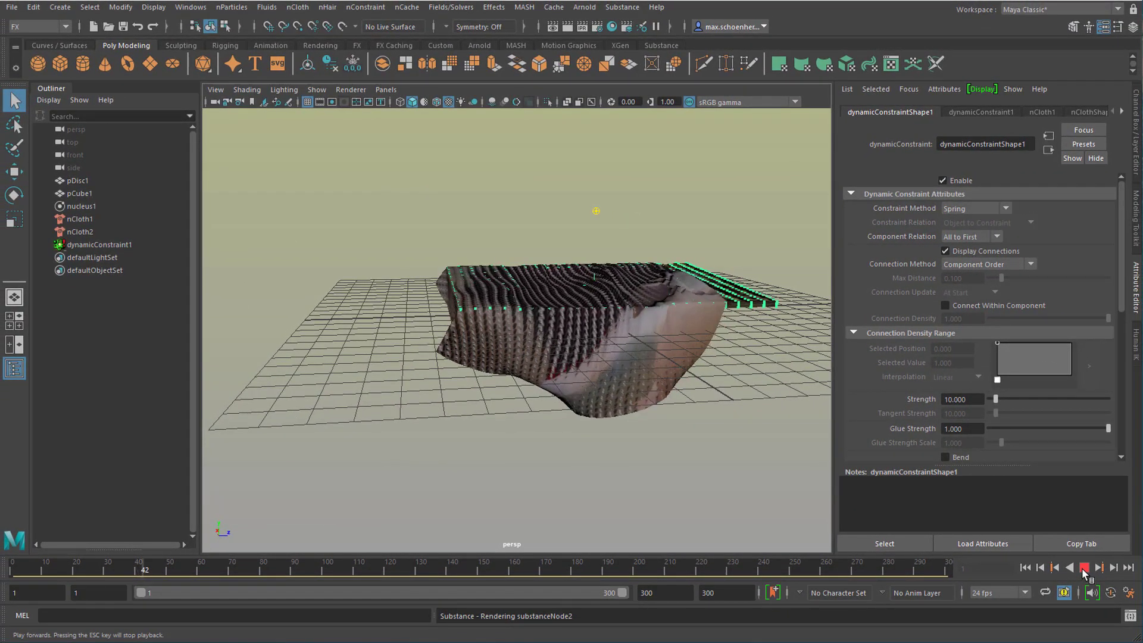
Stop playback at frame 47 and zoom in on the drooping, pinned slab.
{"action": "left_click", "coordinate": [1084, 568]}
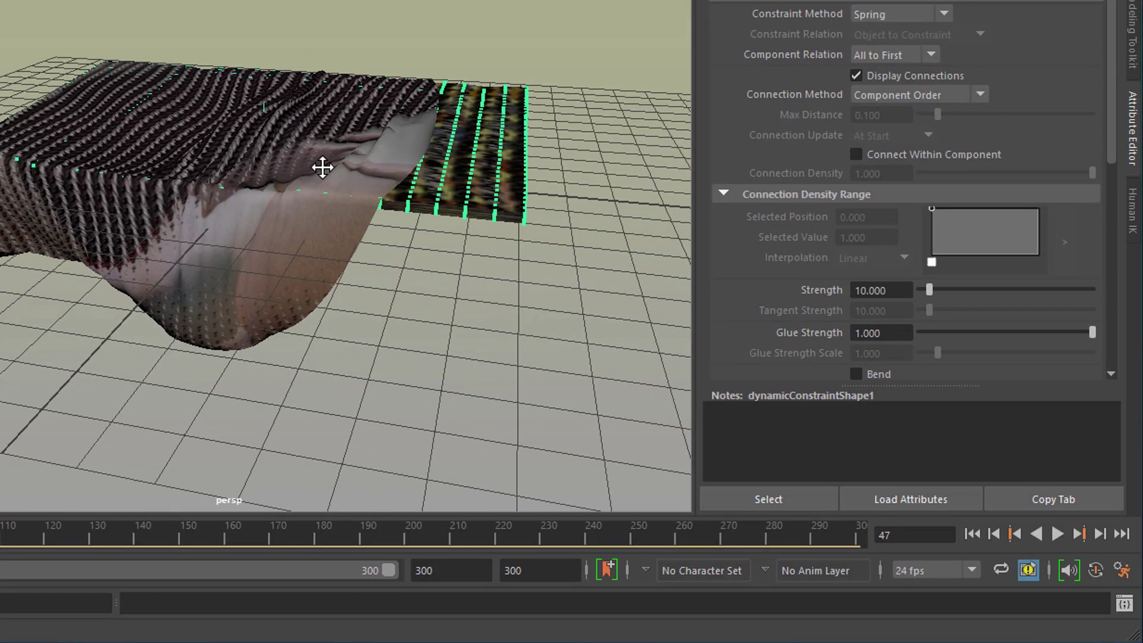
{"action": "scroll", "coordinate": [347, 326], "scroll_direction": "up", "scroll_amount": 3}
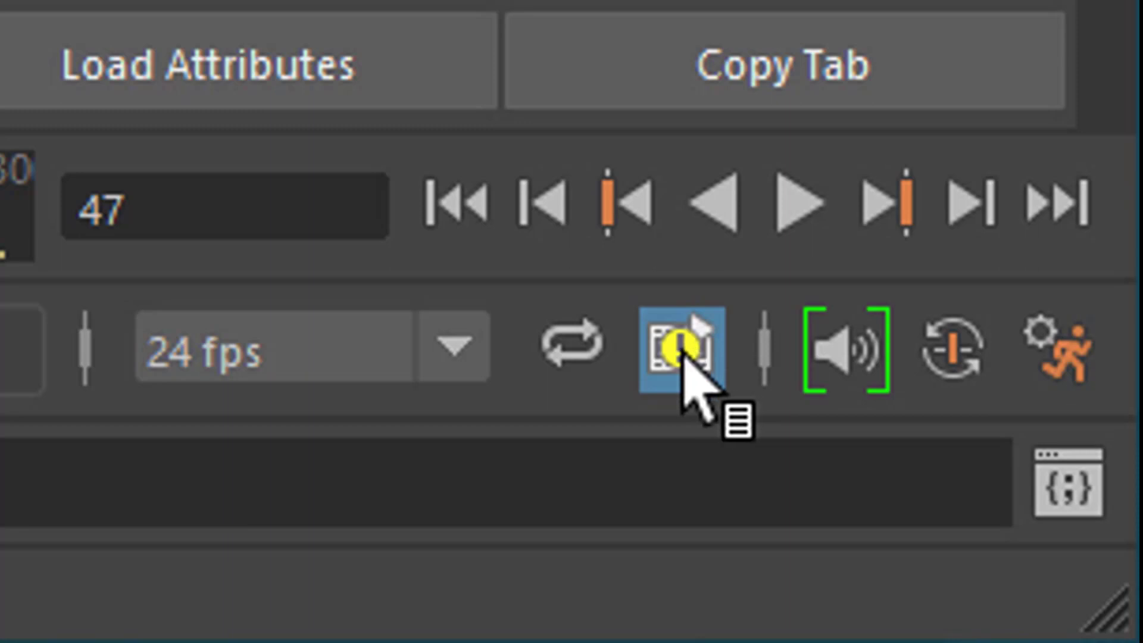
Open the Cached Playback preferences from the Cached Playback toggle's right-click menu.
{"action": "right_click", "coordinate": [683, 356]}
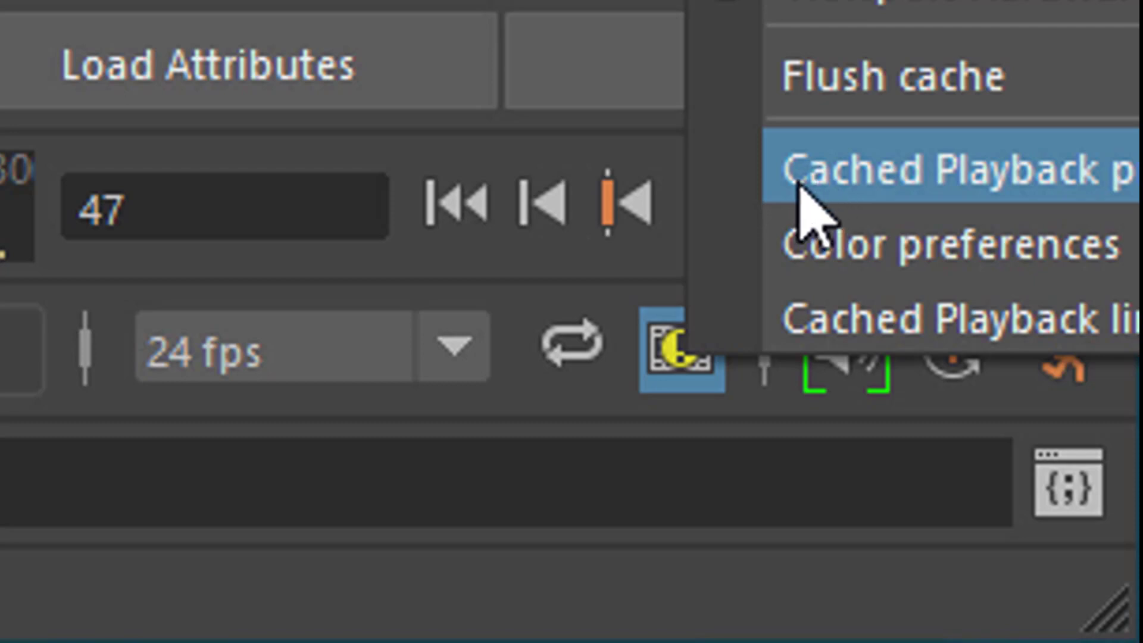
{"action": "left_click", "coordinate": [827, 175]}
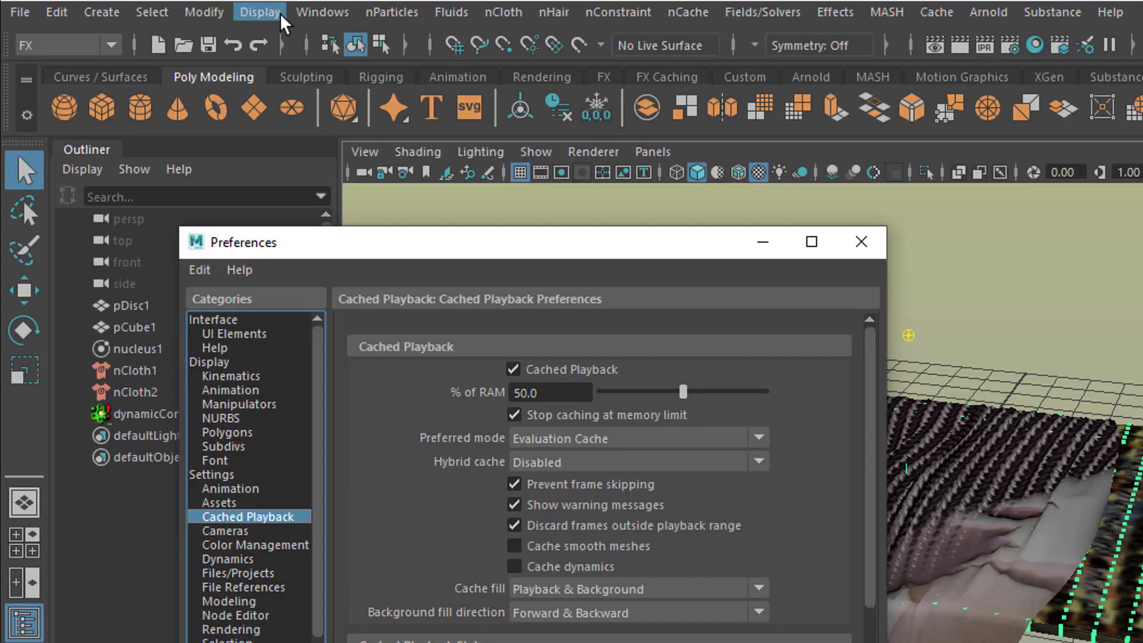
Enable Cache dynamics in the Cached Playback preferences and close Preferences.
{"action": "left_click", "coordinate": [322, 12]}
{"action": "mouse_move", "coordinate": [382, 220]}
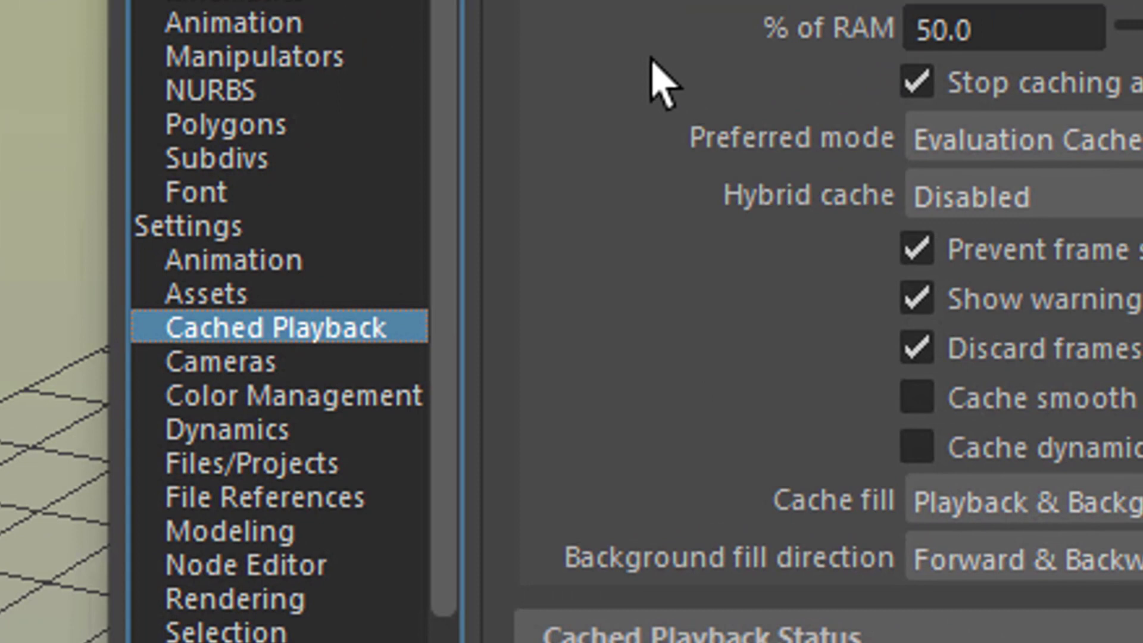
{"action": "left_click", "coordinate": [786, 26]}
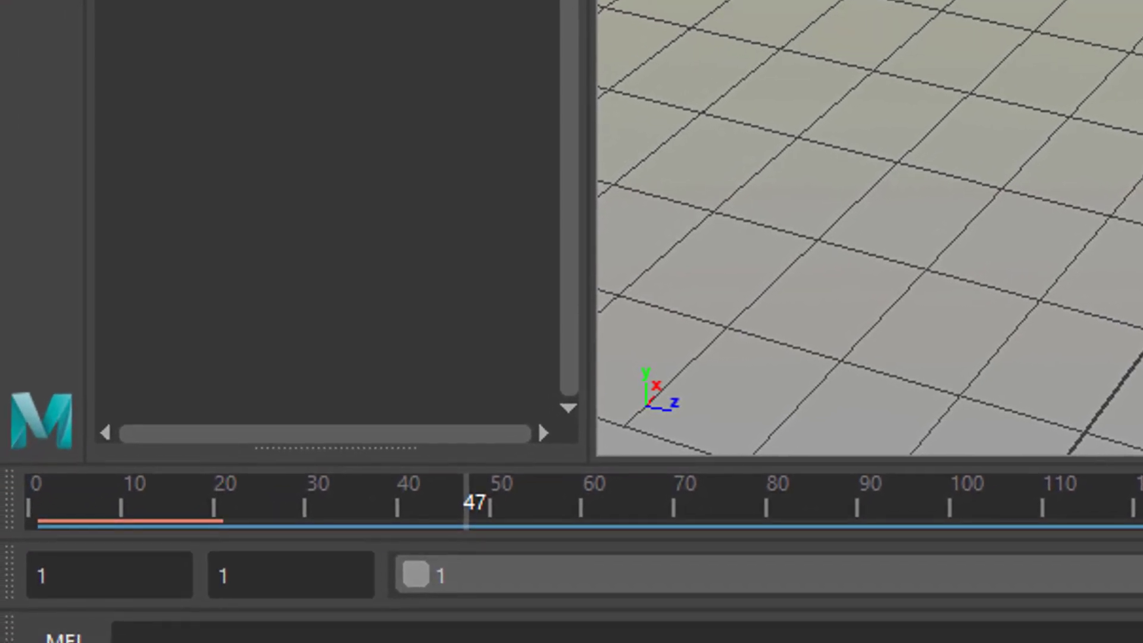
Jump back to frame 1 with Alt+Shift+V so the disc sits above the slab.
{"action": "key", "text": "alt+shift+v"}
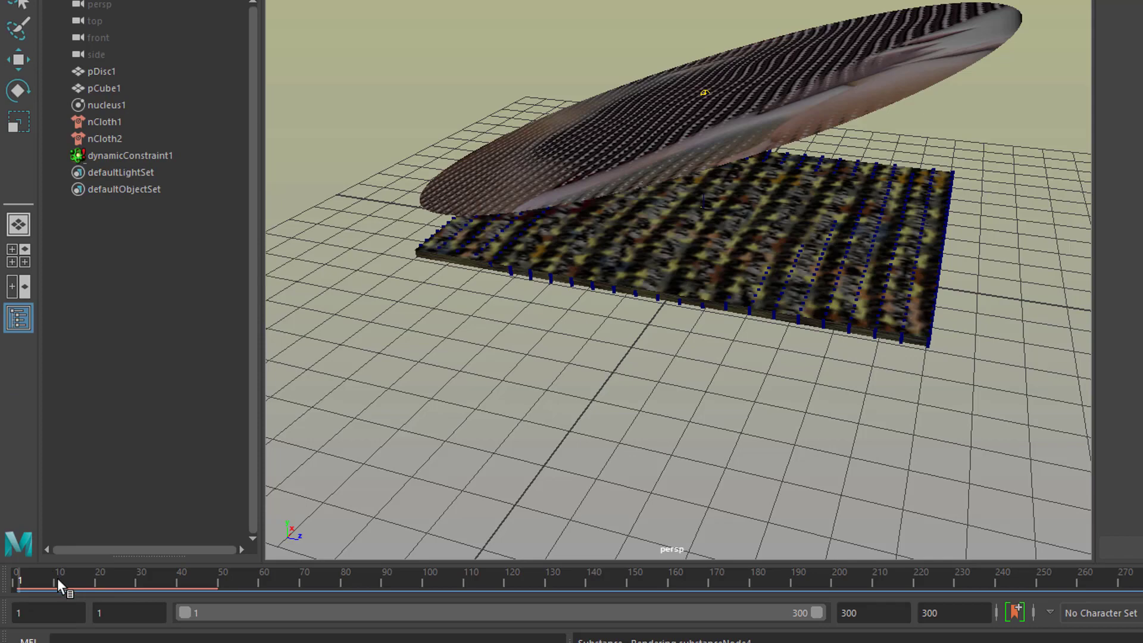
Scrub to frame 27 and view the draped disc from low, below and edge-on angles.
{"action": "left_click_drag", "start_coordinate": [57, 577], "coordinate": [125, 581]}
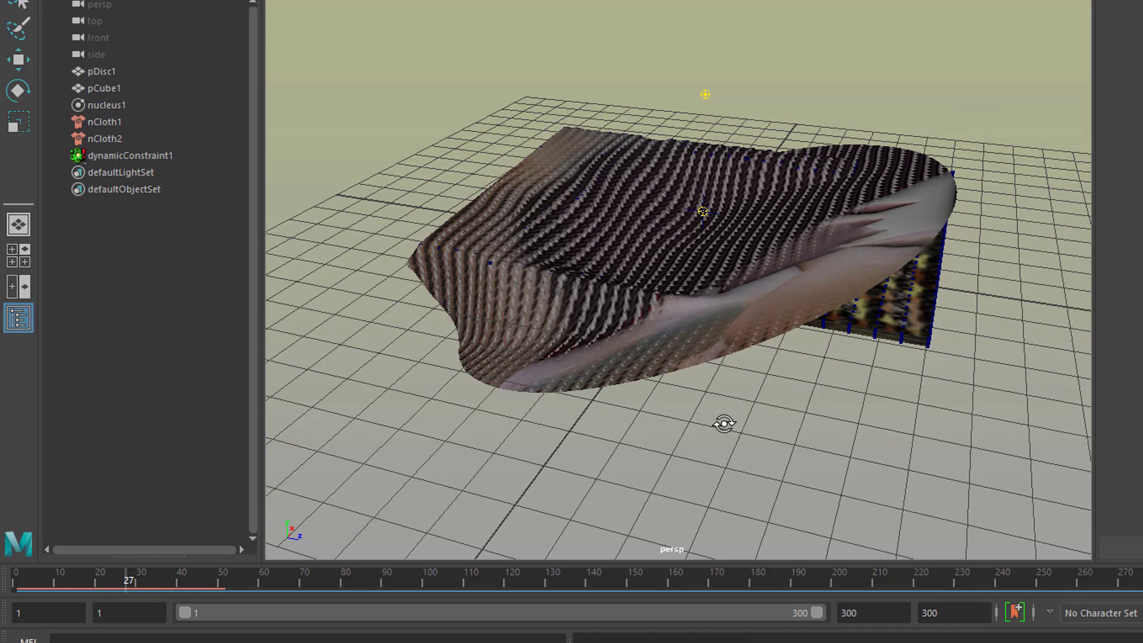
{"action": "left_click_drag", "start_coordinate": [724, 424], "coordinate": [713, 376], "text": "alt"}
{"action": "right_click_drag", "start_coordinate": [850, 419], "coordinate": [961, 420], "text": "alt"}
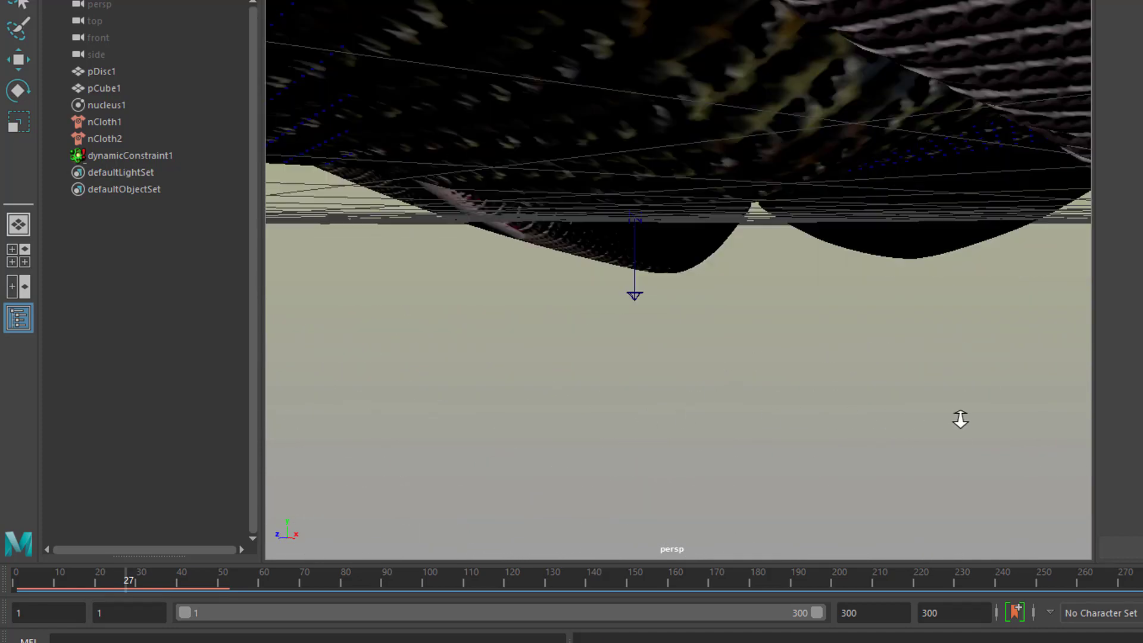
{"action": "middle_click_drag", "start_coordinate": [886, 500], "coordinate": [887, 512], "text": "alt"}
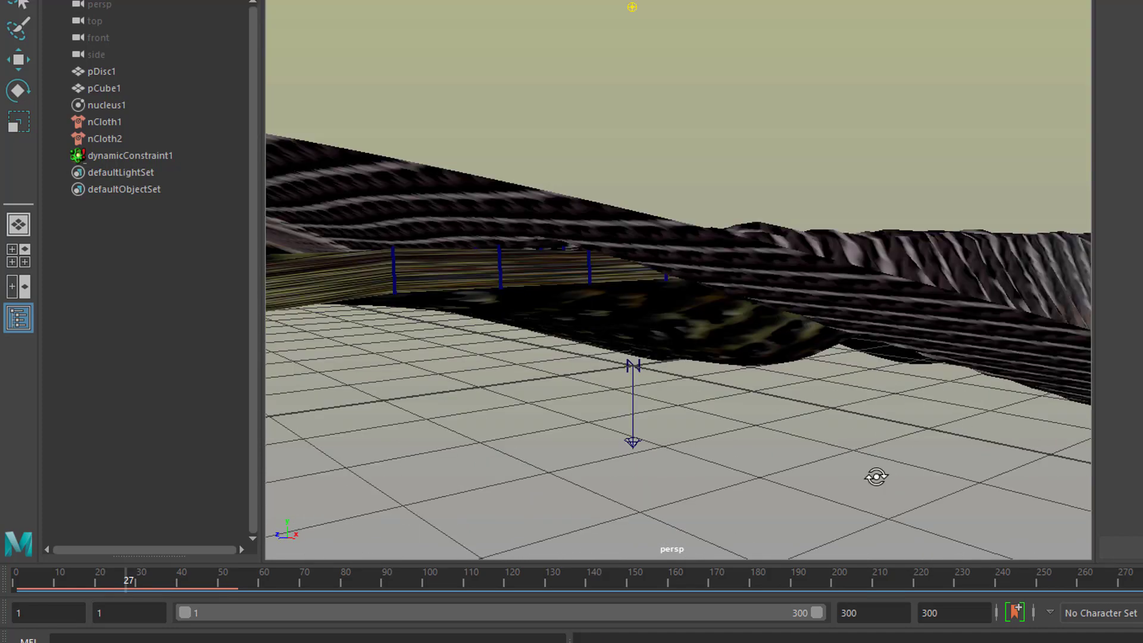
{"action": "left_click_drag", "start_coordinate": [876, 476], "coordinate": [893, 440], "text": "alt"}
{"action": "right_click_drag", "start_coordinate": [584, 469], "coordinate": [326, 504], "text": "alt"}
{"action": "left_click_drag", "start_coordinate": [648, 374], "coordinate": [648, 383], "text": "alt"}
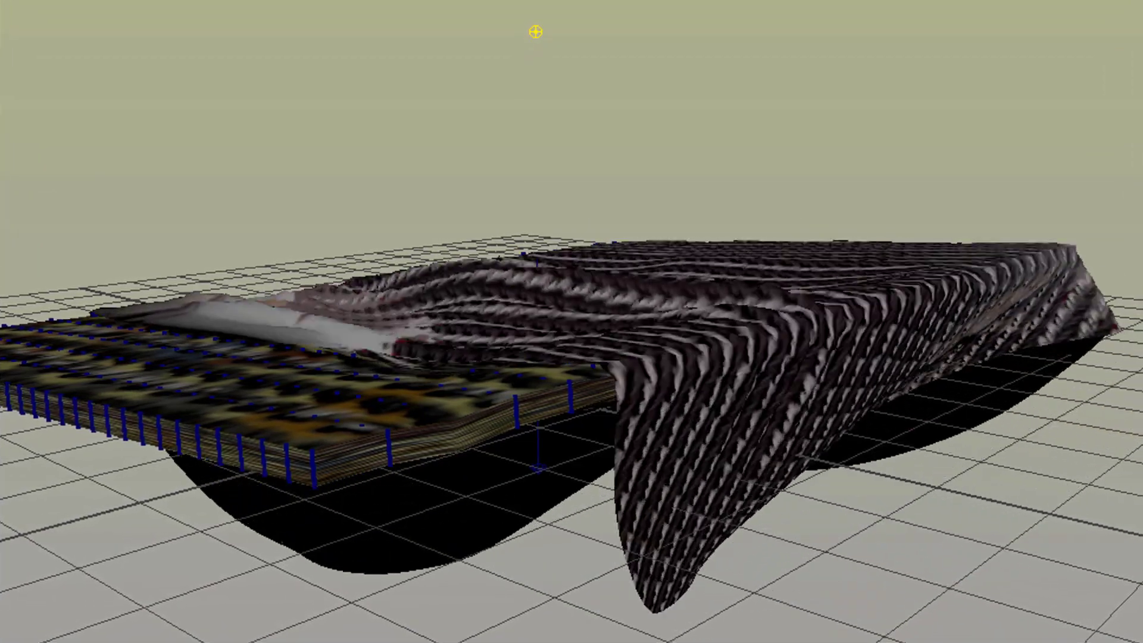
Orbit closer to the disc as it drapes and folds over the slab.
{"action": "left_click_drag", "start_coordinate": [573, 533], "coordinate": [643, 524], "text": "alt"}
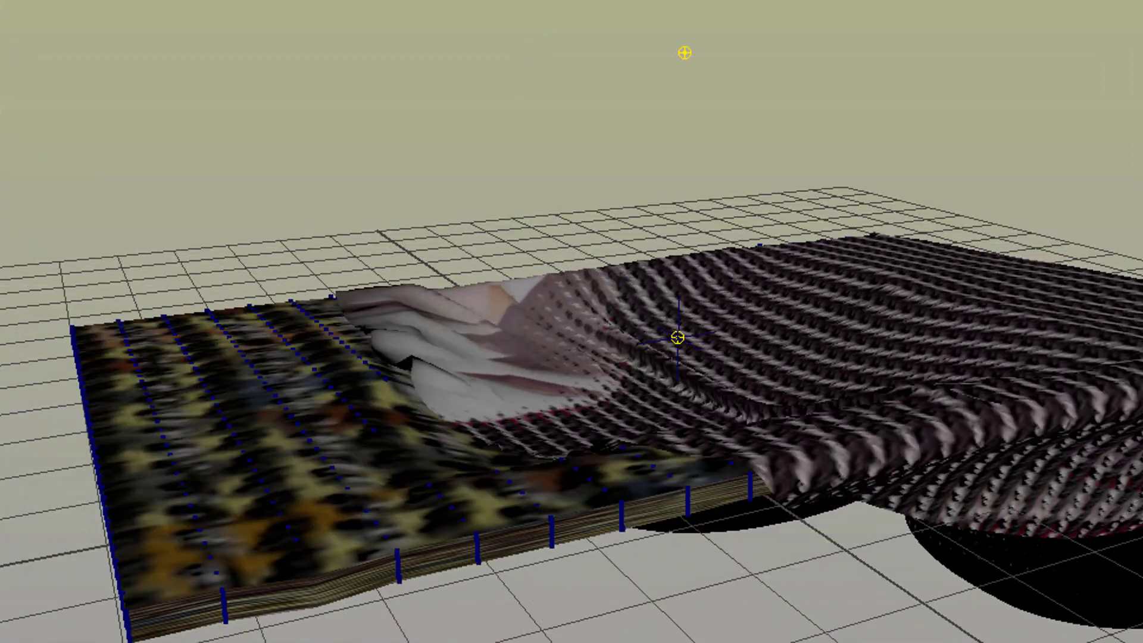